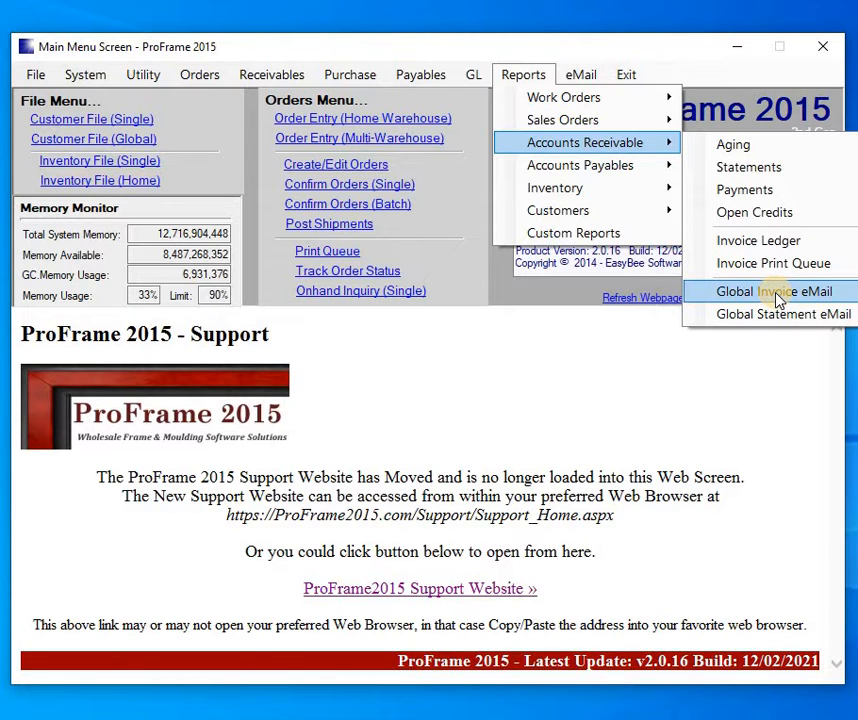
Sort the global invoice e-mail queue by customer and check the status codes of the A & A and EasyBee Software invoices
click(776, 293)
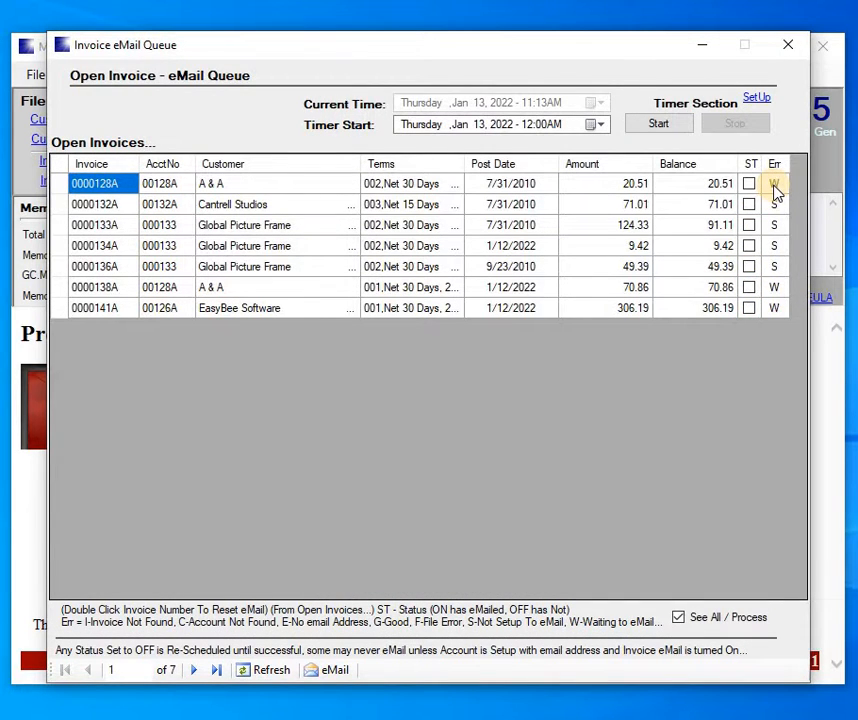
click(774, 187)
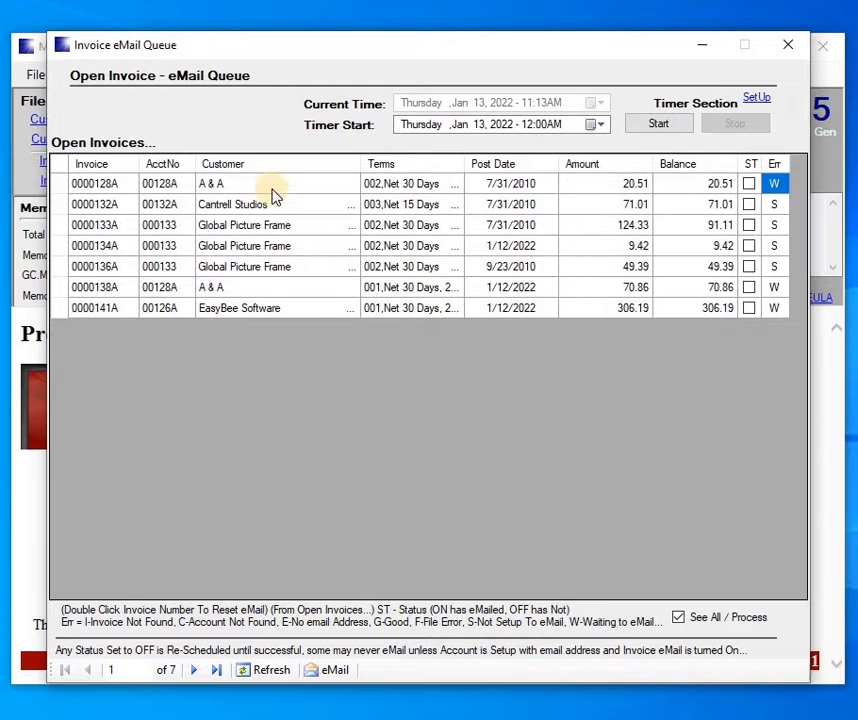
click(216, 168)
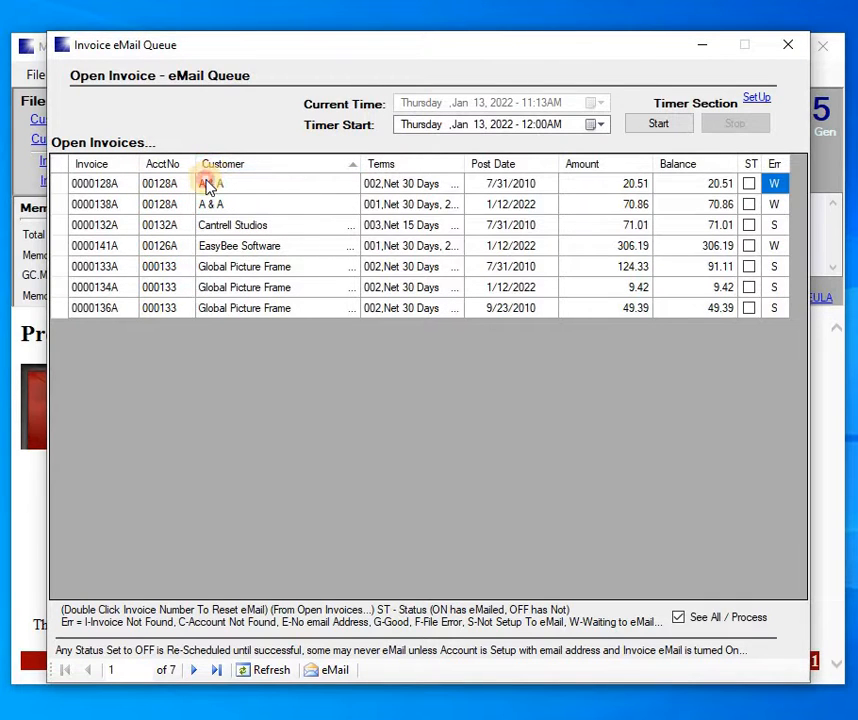
click(207, 184)
click(208, 205)
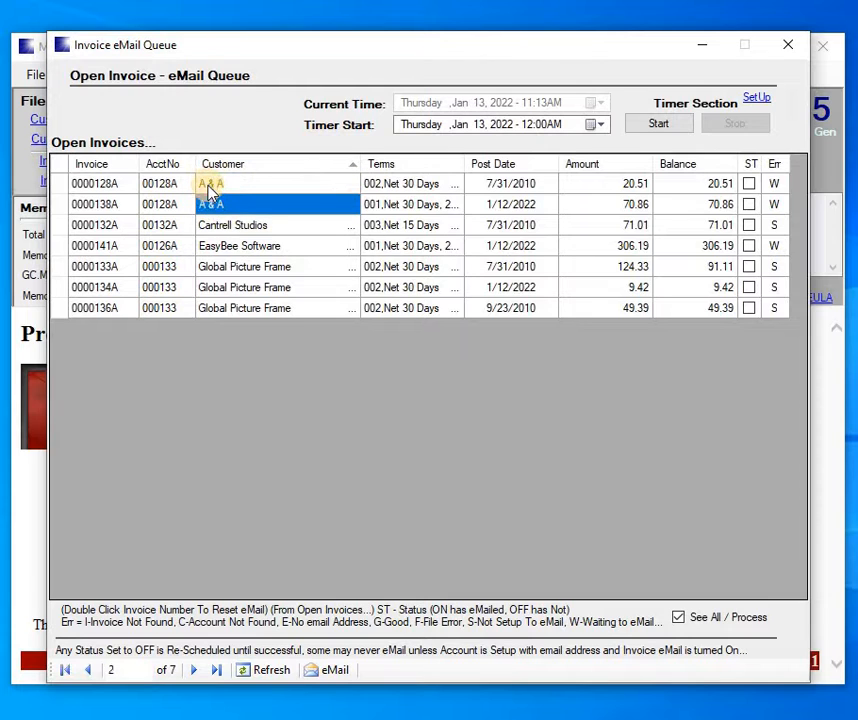
click(235, 249)
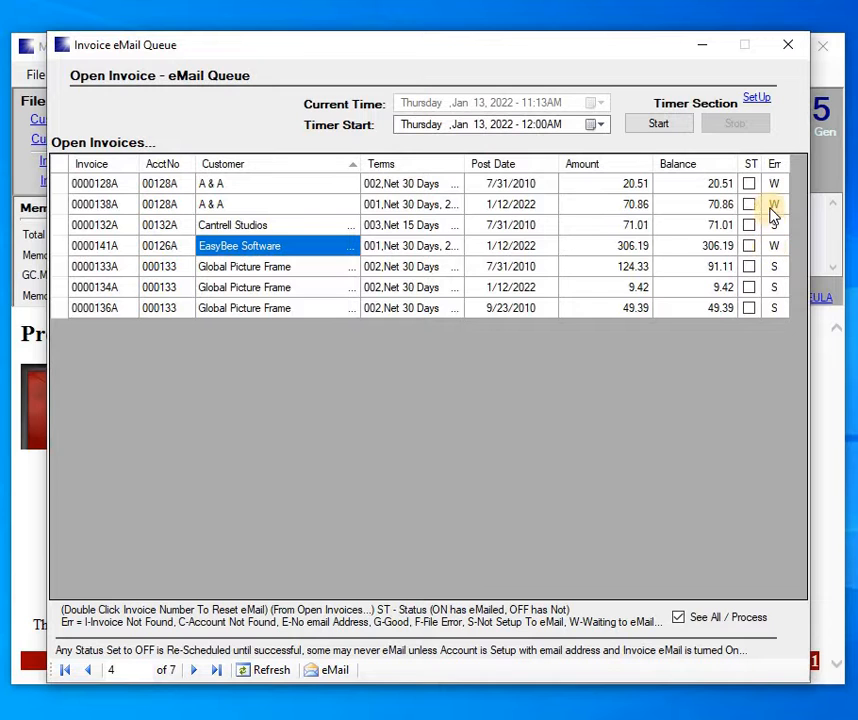
click(784, 47)
Find the customer by the name EASY and open the EasyBee Software record's profile for editing
click(79, 122)
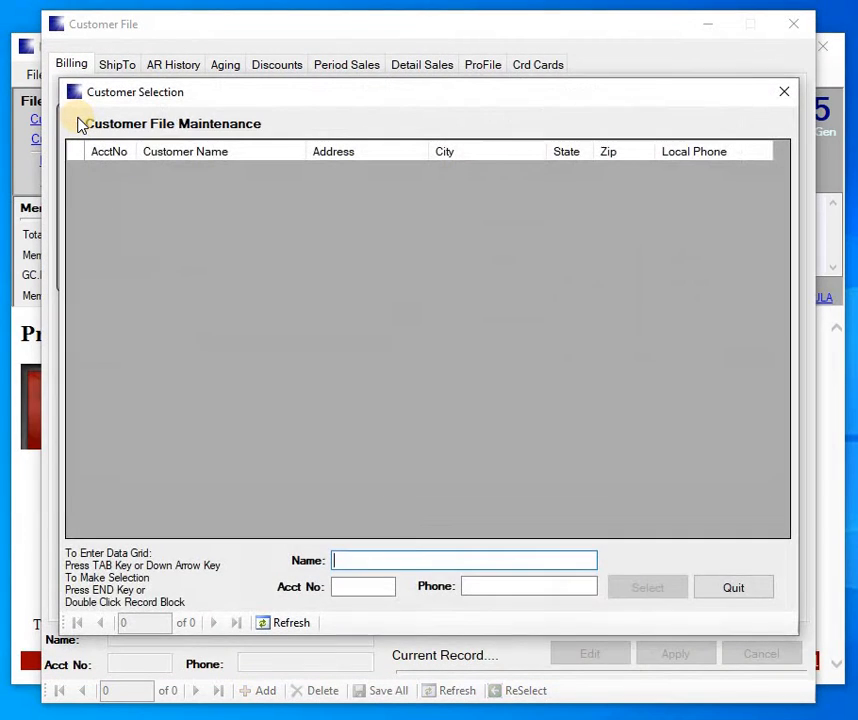
text(EASY)
key(Return)
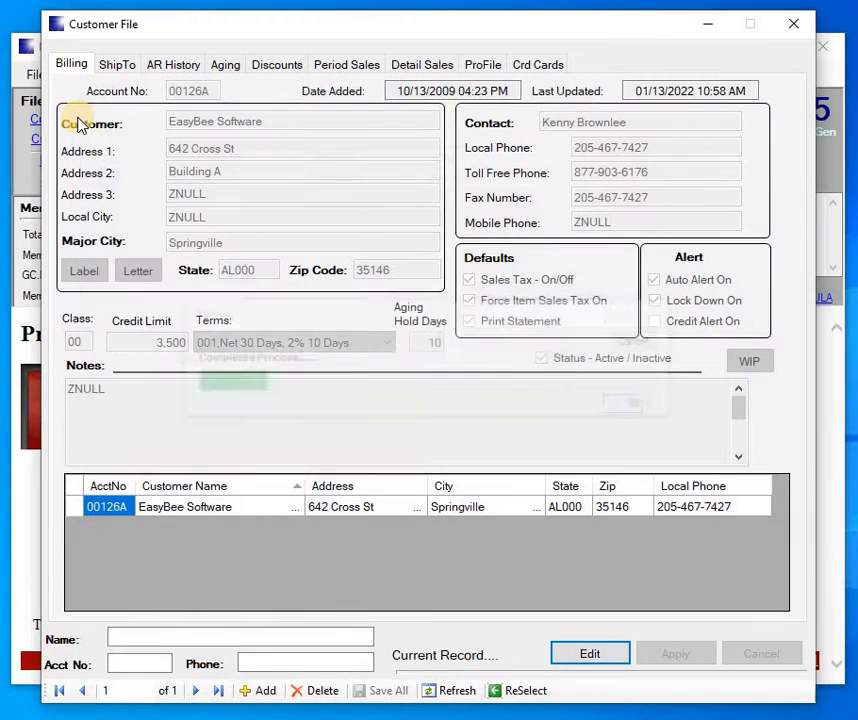
key(Return)
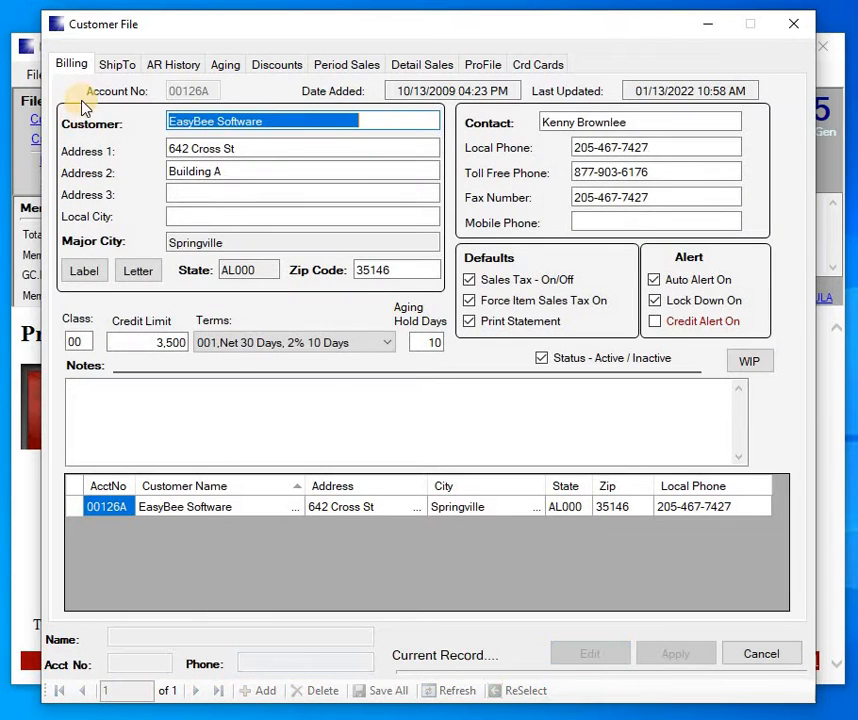
click(487, 70)
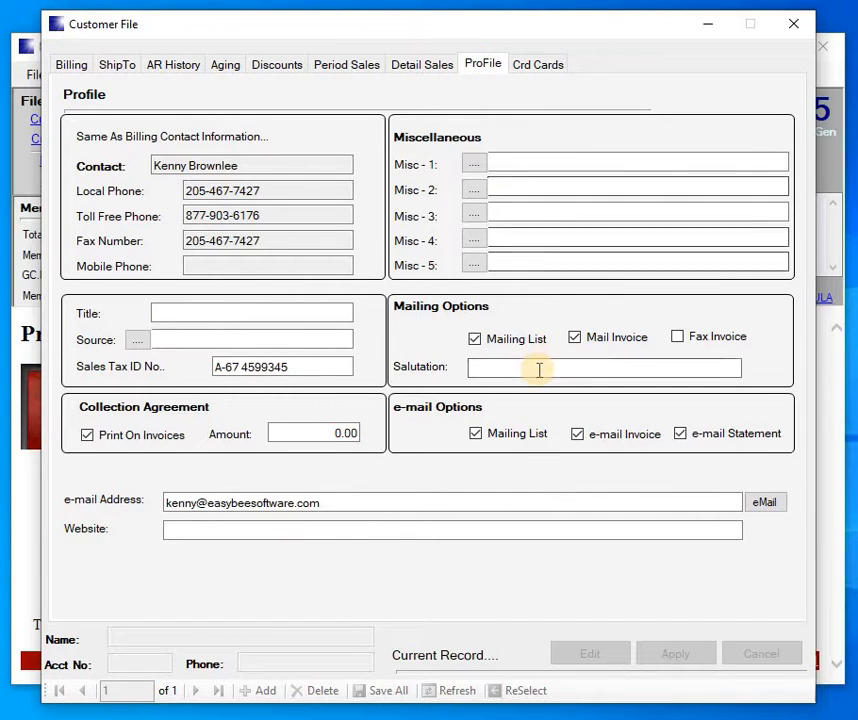
Examine the Mail Invoice and e-mail Invoice options in the EasyBee Software profile
click(576, 345)
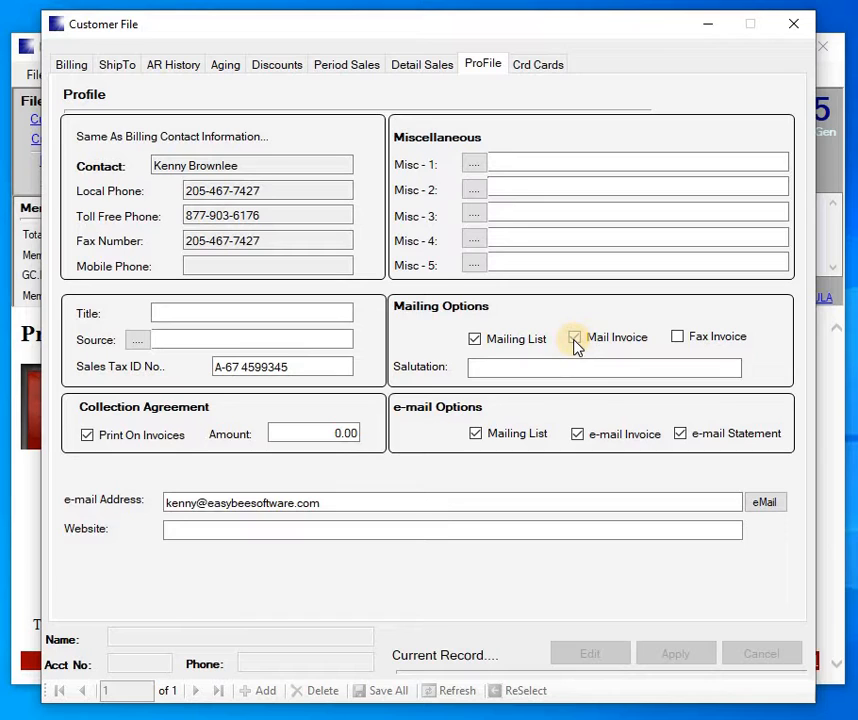
click(576, 345)
click(576, 337)
click(566, 340)
click(577, 340)
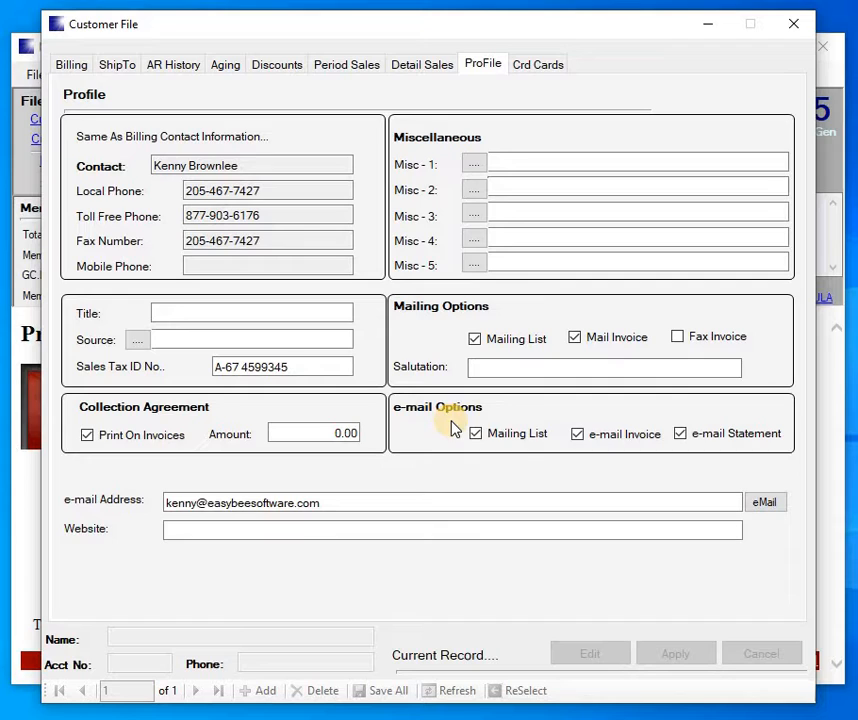
click(578, 440)
click(577, 340)
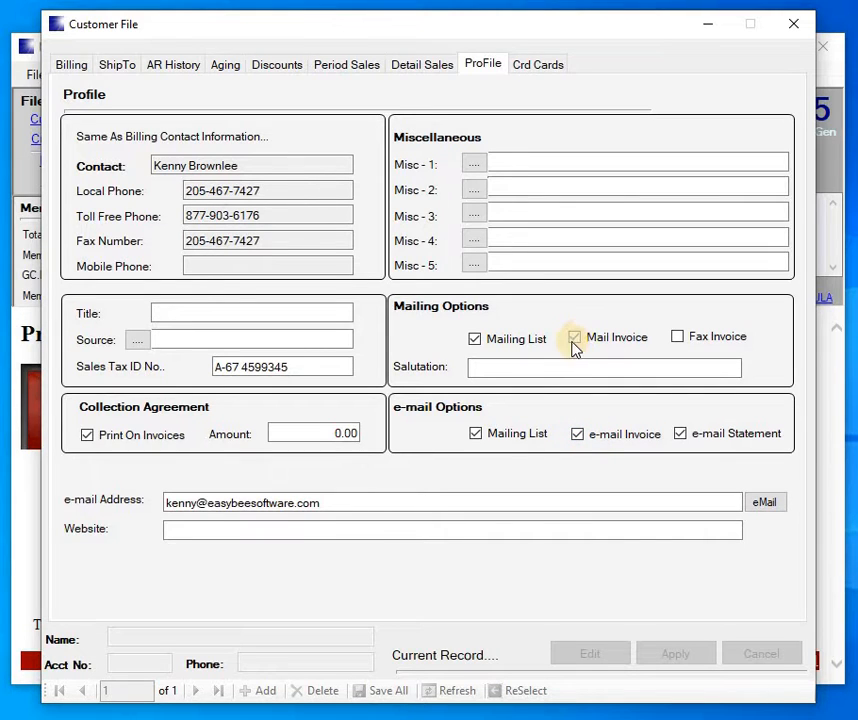
click(576, 340)
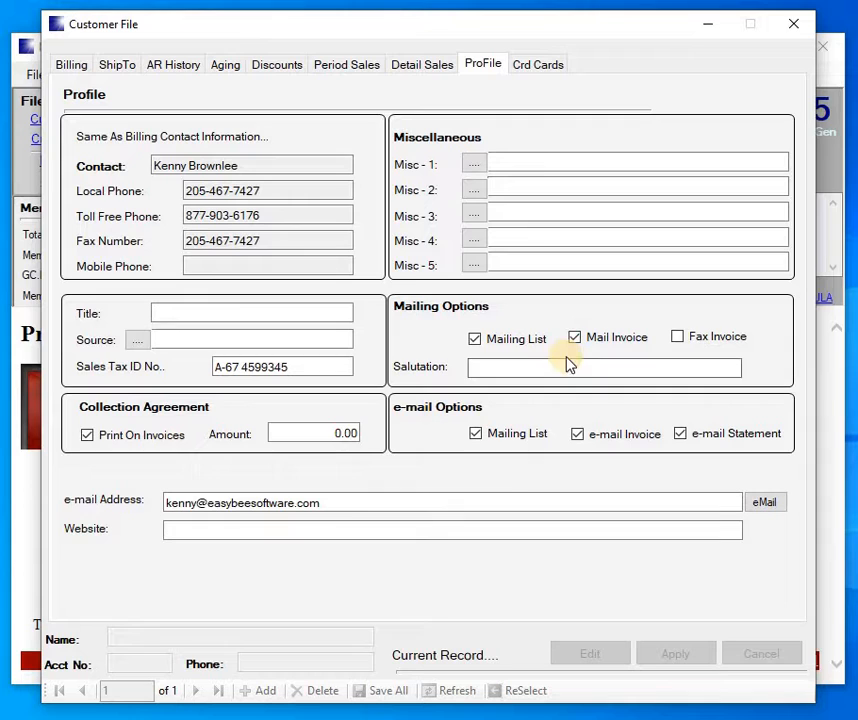
Turn off the e-mail Invoice option for EasyBee Software and save the customer record
click(578, 437)
click(69, 67)
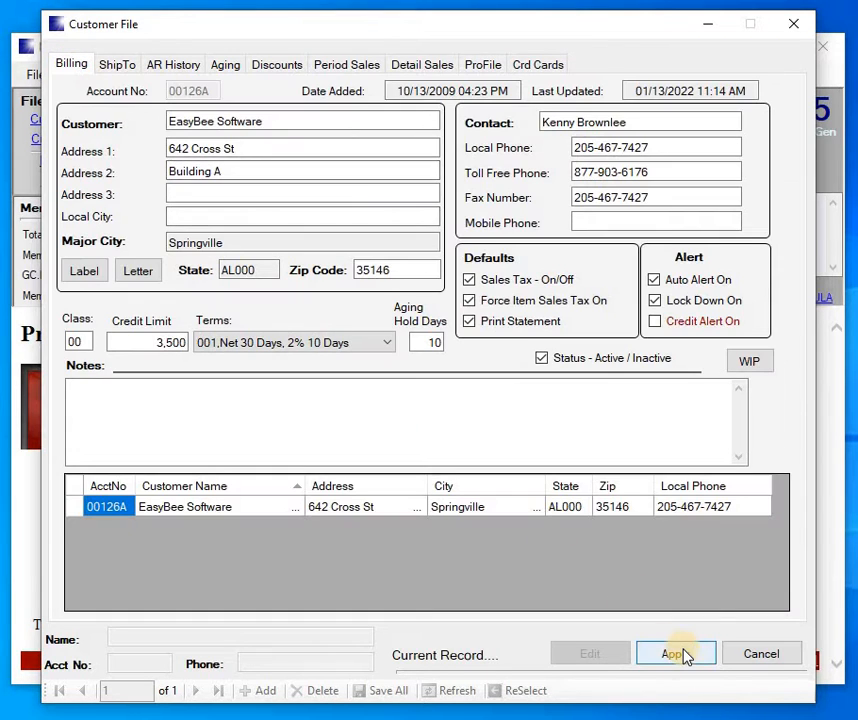
click(684, 653)
click(376, 692)
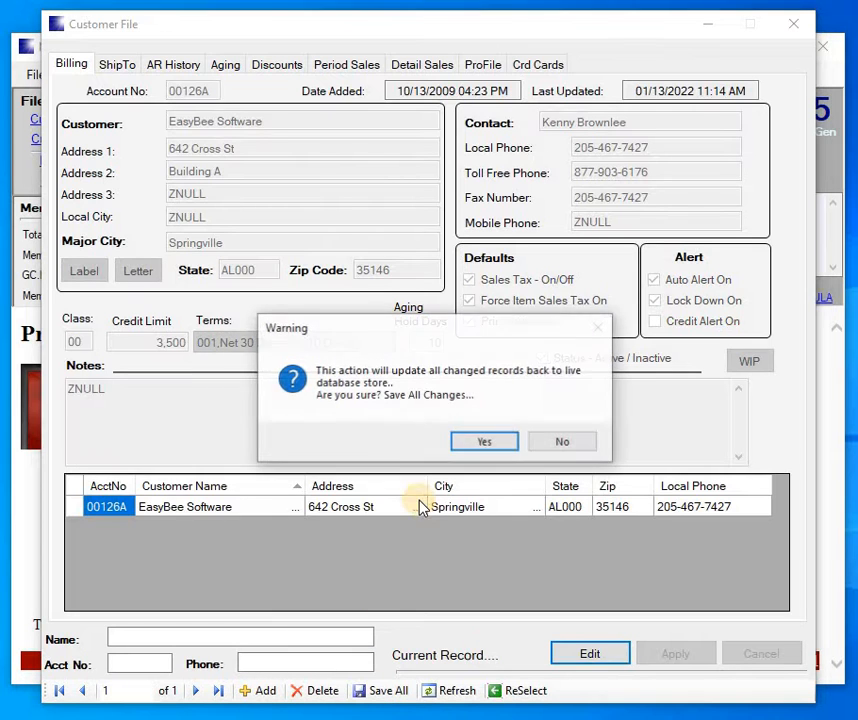
click(473, 446)
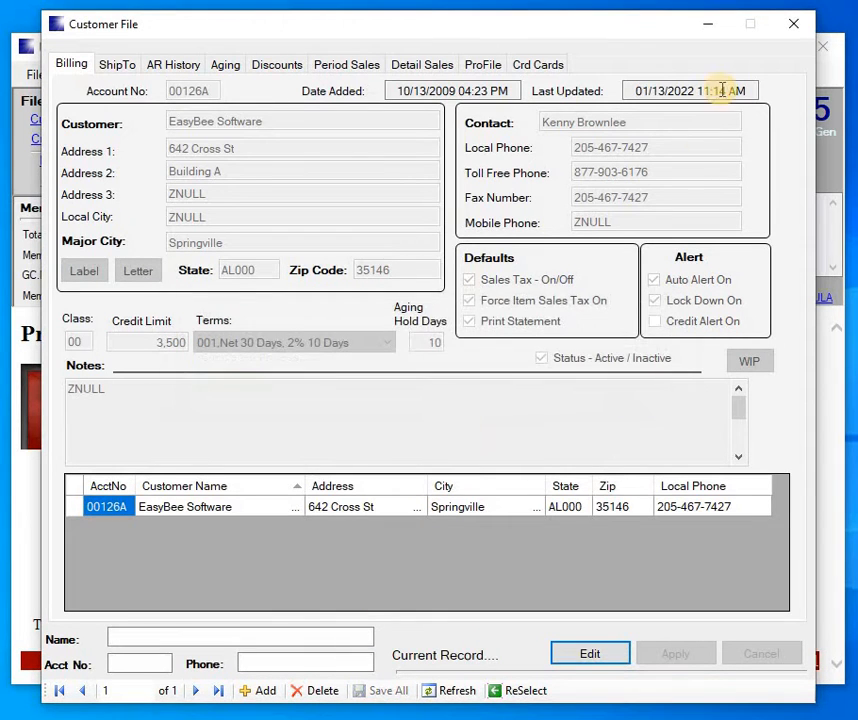
click(796, 24)
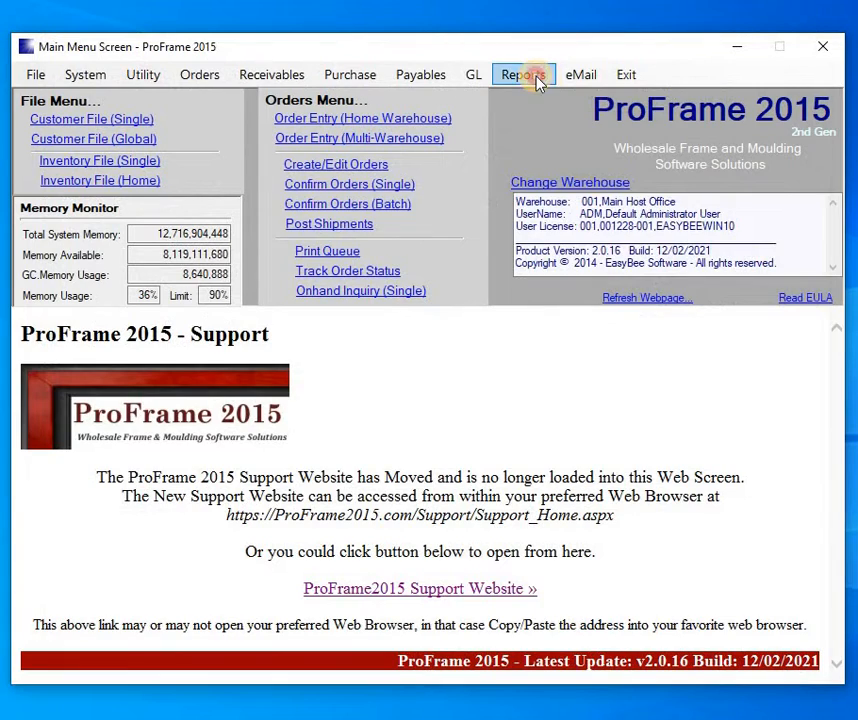
Reopen the global invoice e-mail queue and check the status code of the EasyBee Software invoice
click(536, 78)
mouse_move(568, 147)
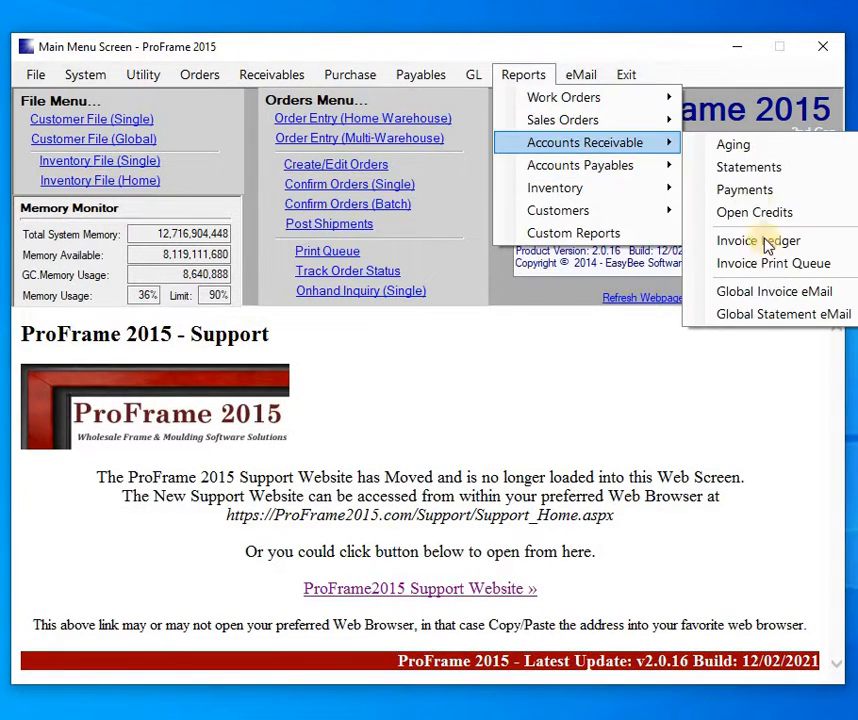
click(768, 296)
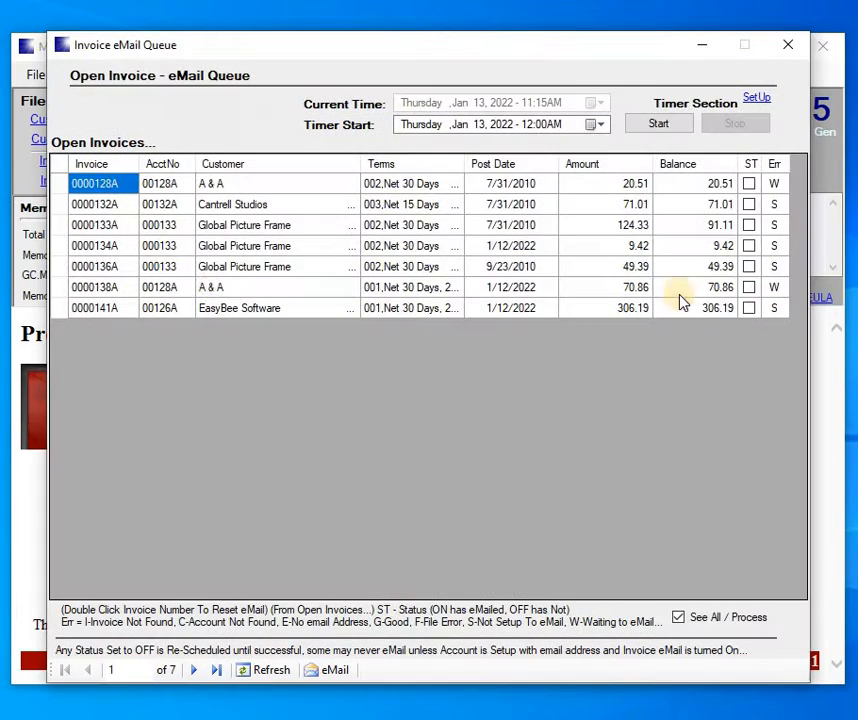
click(213, 316)
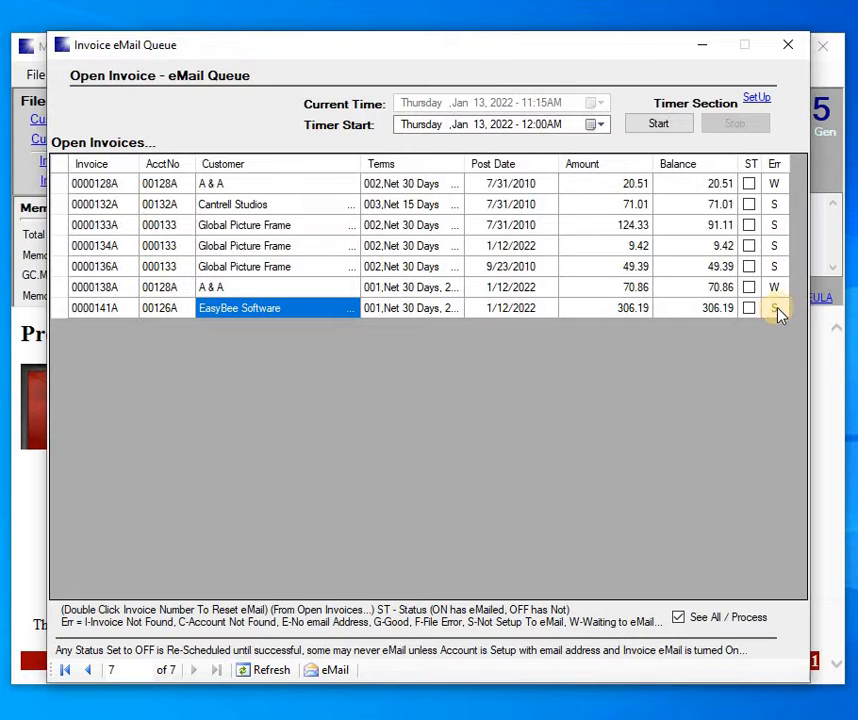
click(789, 46)
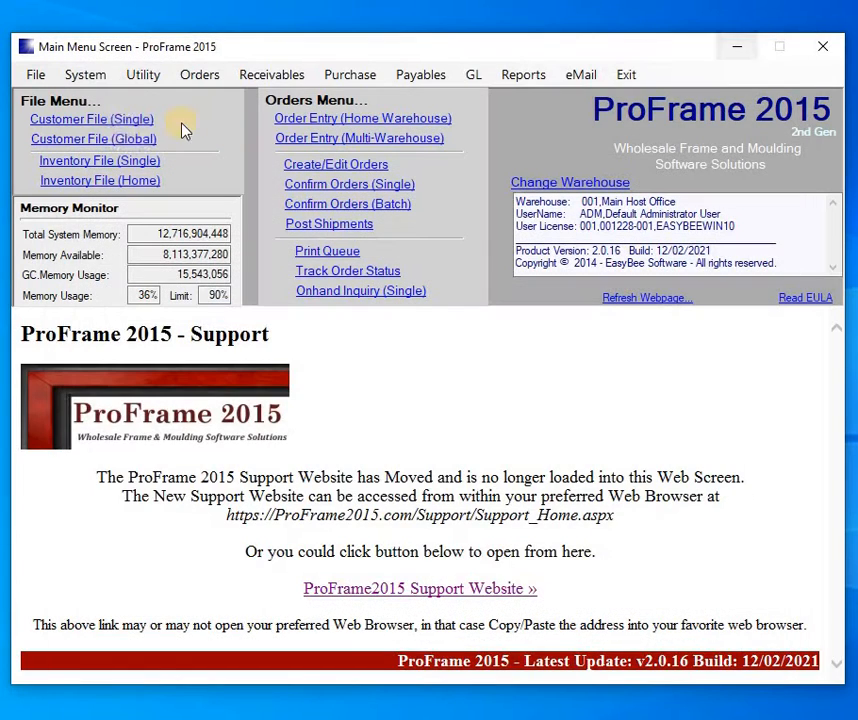
Reopen the EasyBee Software customer record by searching EASY and show its profile for editing
click(112, 120)
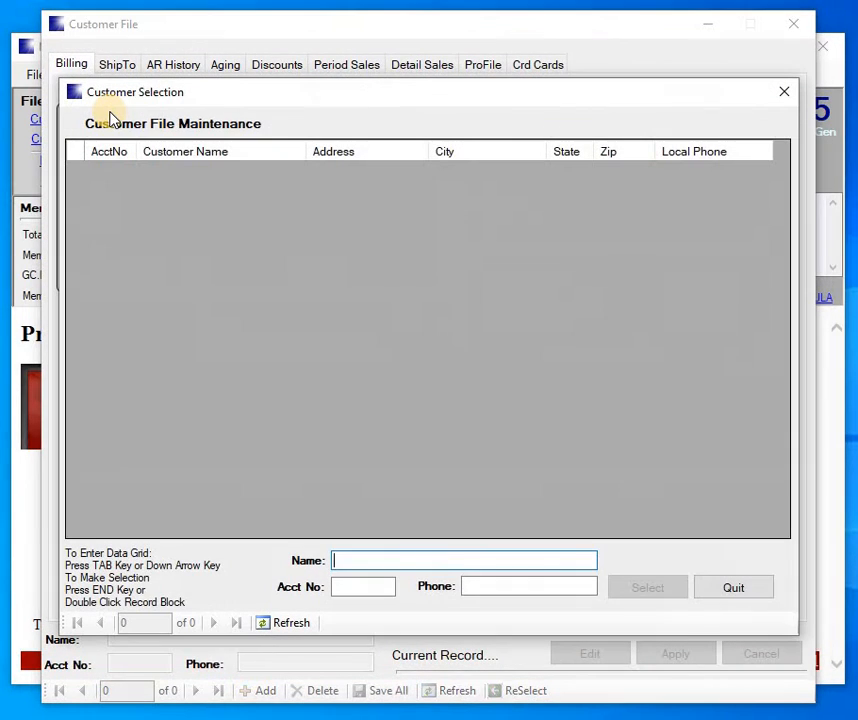
text(EASY)
key(Return)
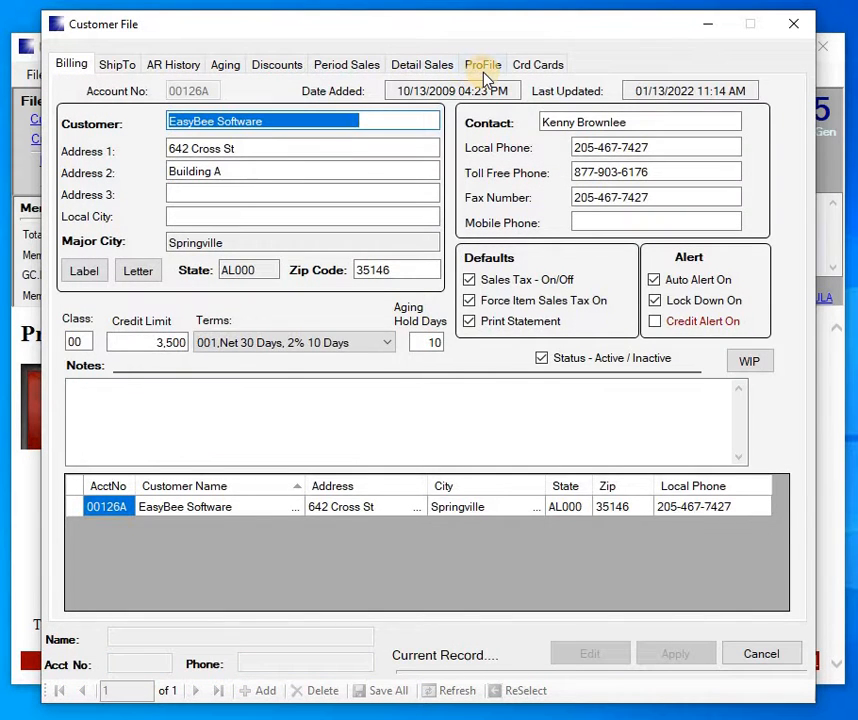
click(484, 74)
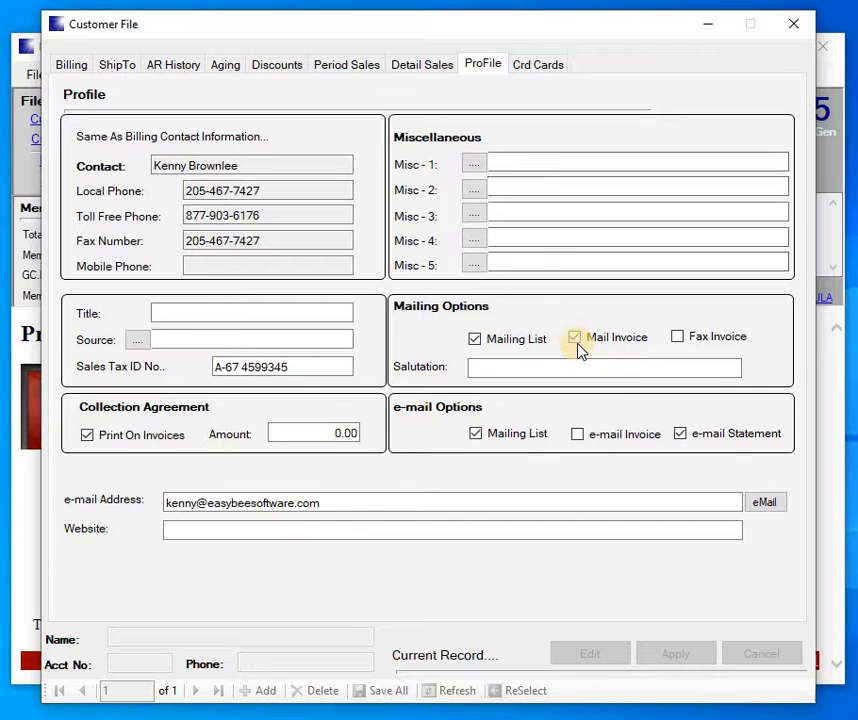
Turn on the e-mail Invoice option for EasyBee Software, save all changes and close the customer file
click(579, 435)
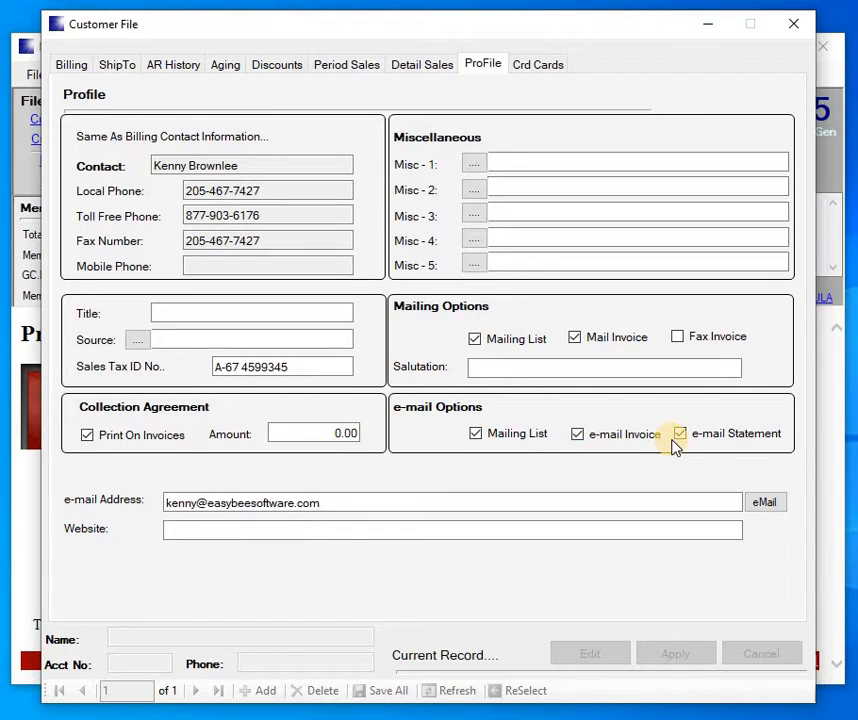
click(85, 66)
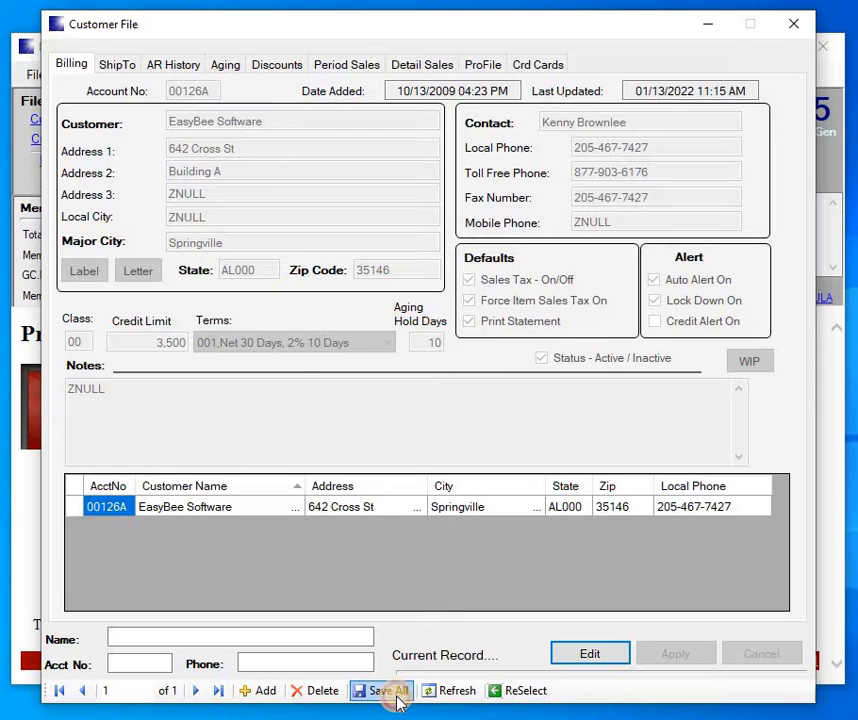
click(390, 692)
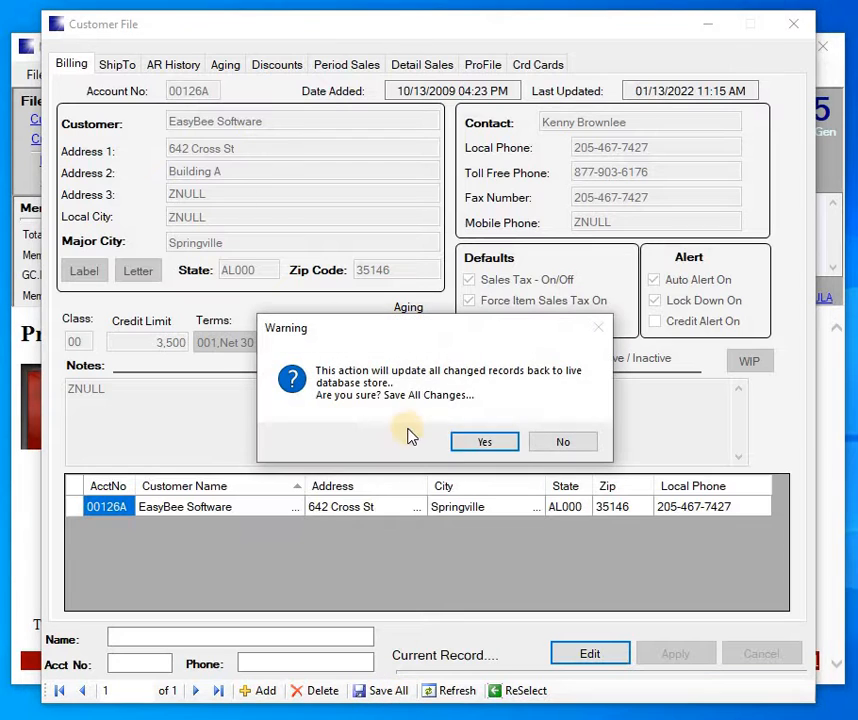
click(463, 444)
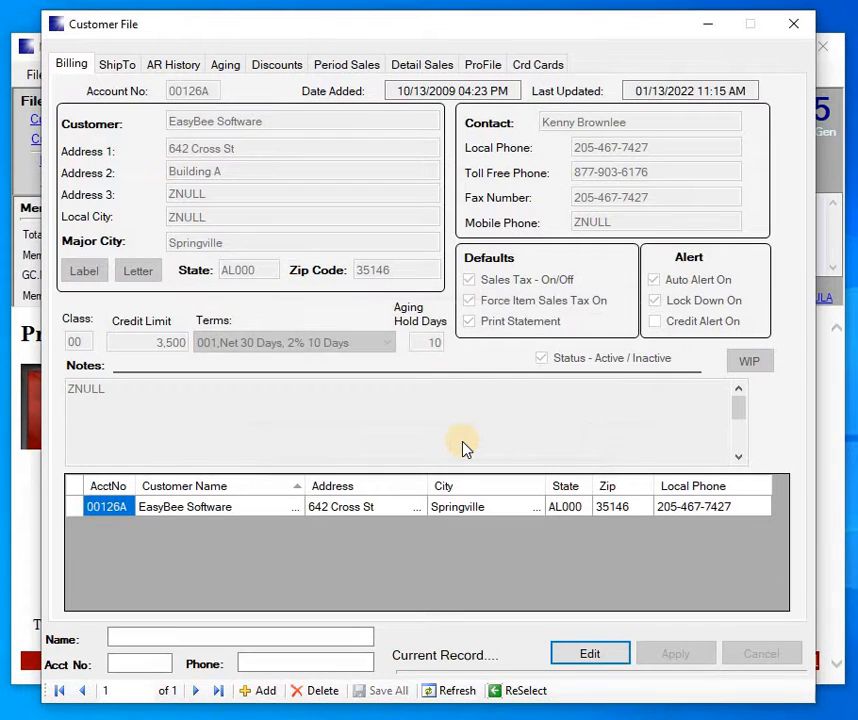
click(801, 27)
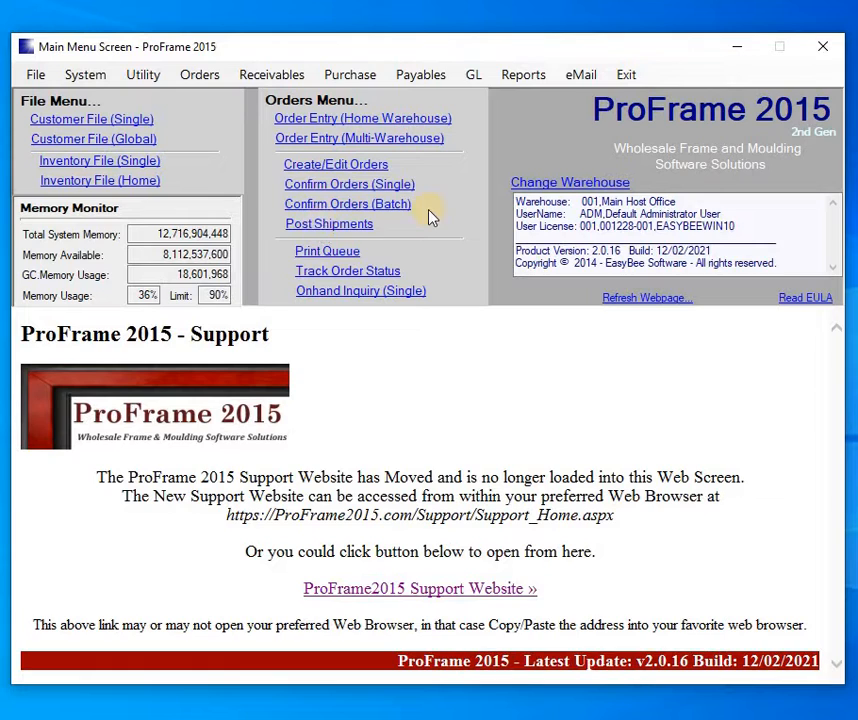
Recheck the EasyBee Software invoice's status in the global invoice e-mail queue, and sort the queue by customer to review A & A
click(523, 76)
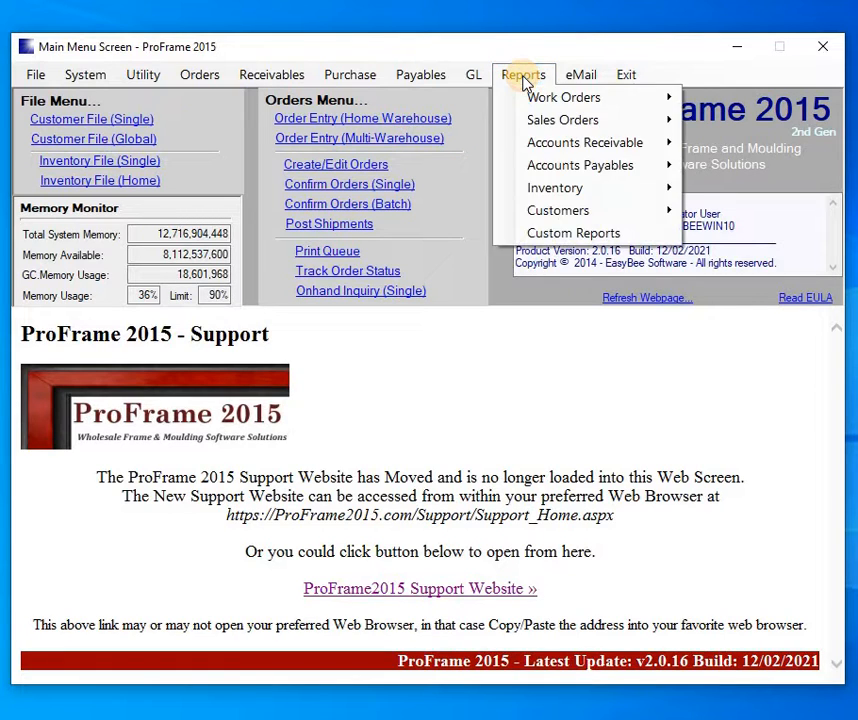
mouse_move(553, 149)
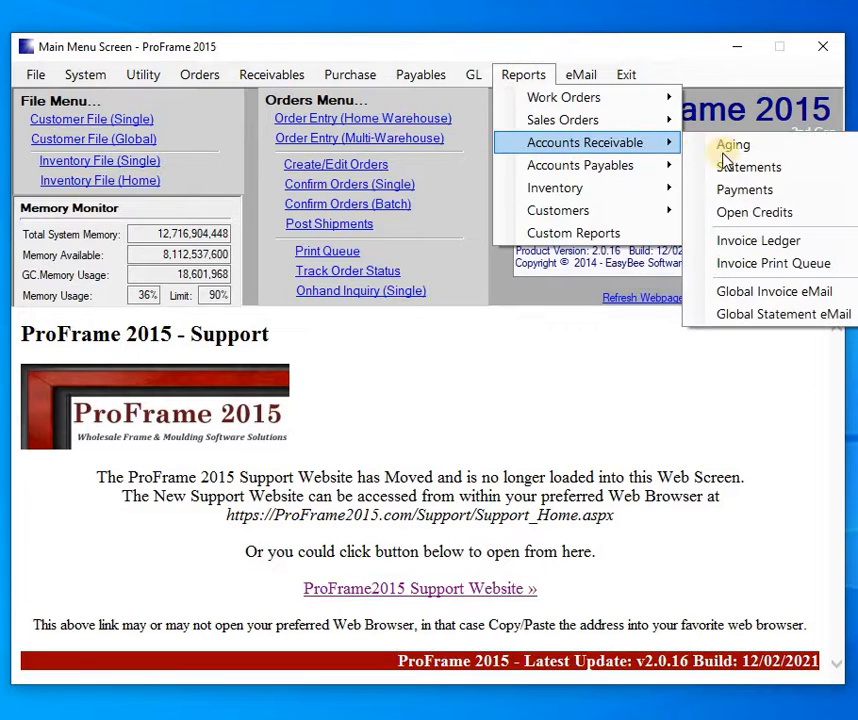
click(764, 292)
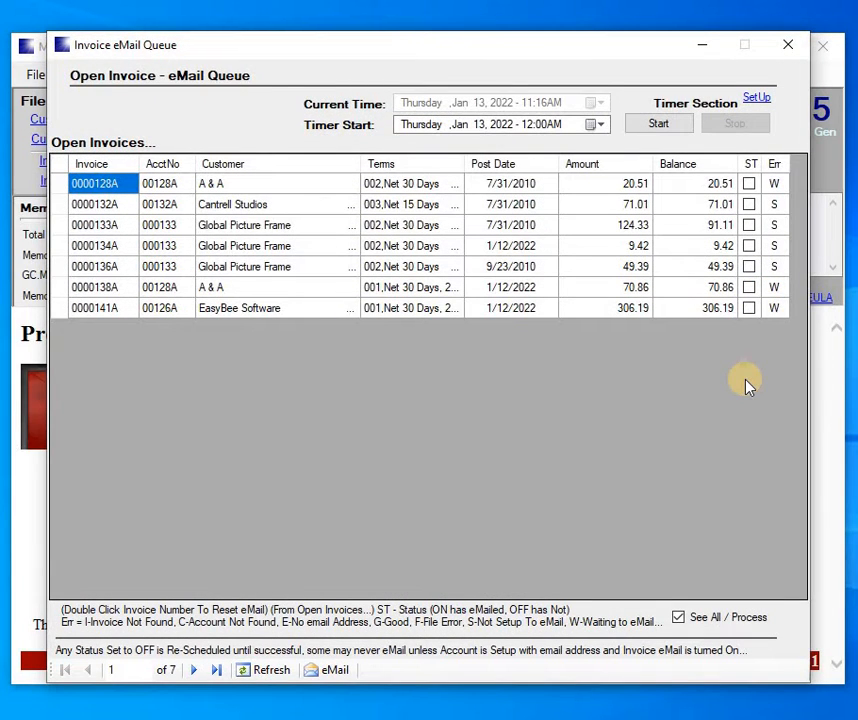
click(232, 306)
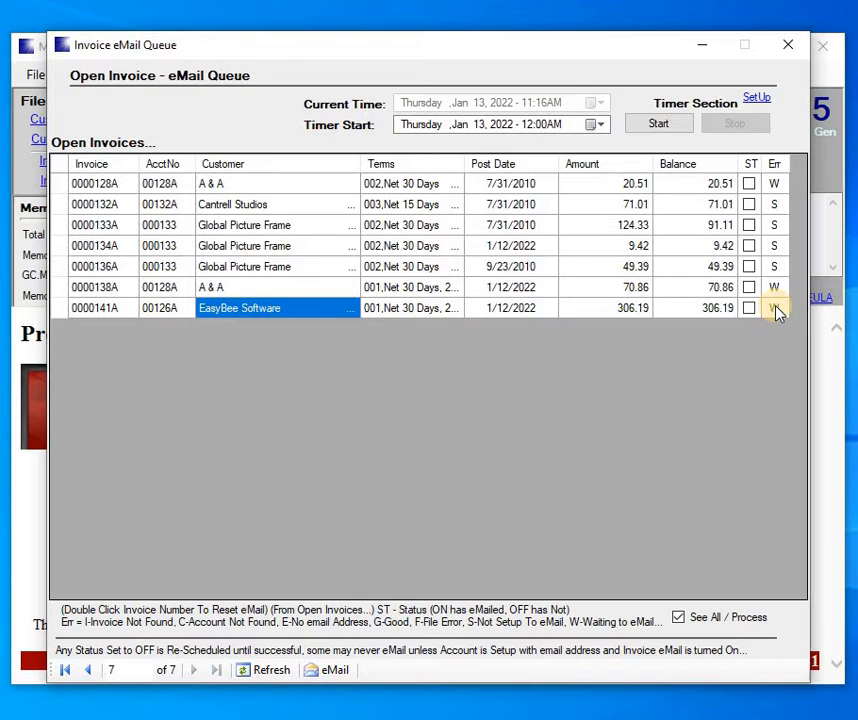
click(236, 167)
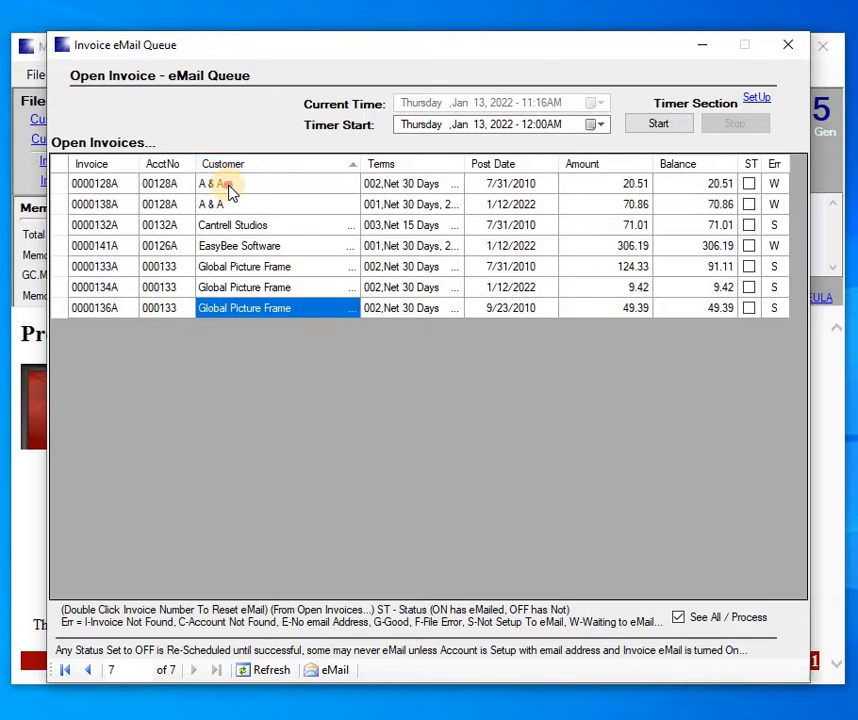
click(228, 185)
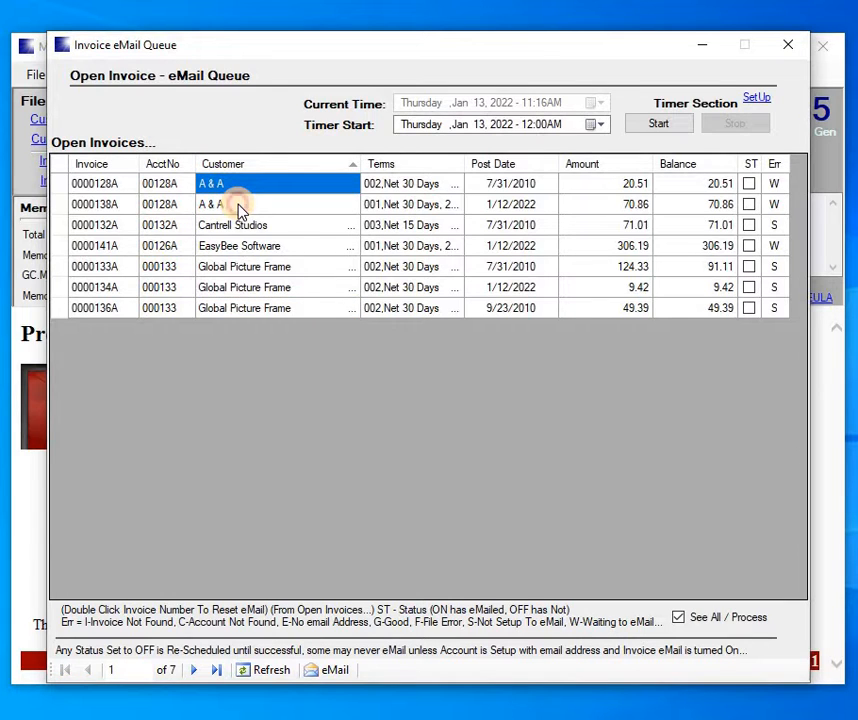
Review the A & A and EasyBee Software invoices, and set the queue's Default User ID (eMail) to ADM
click(234, 206)
click(231, 250)
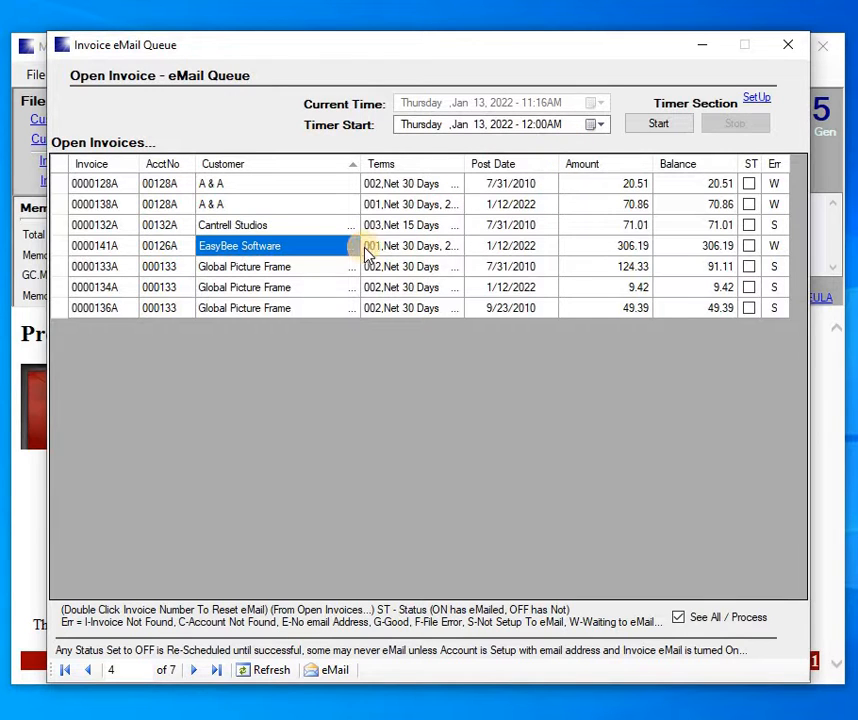
click(757, 100)
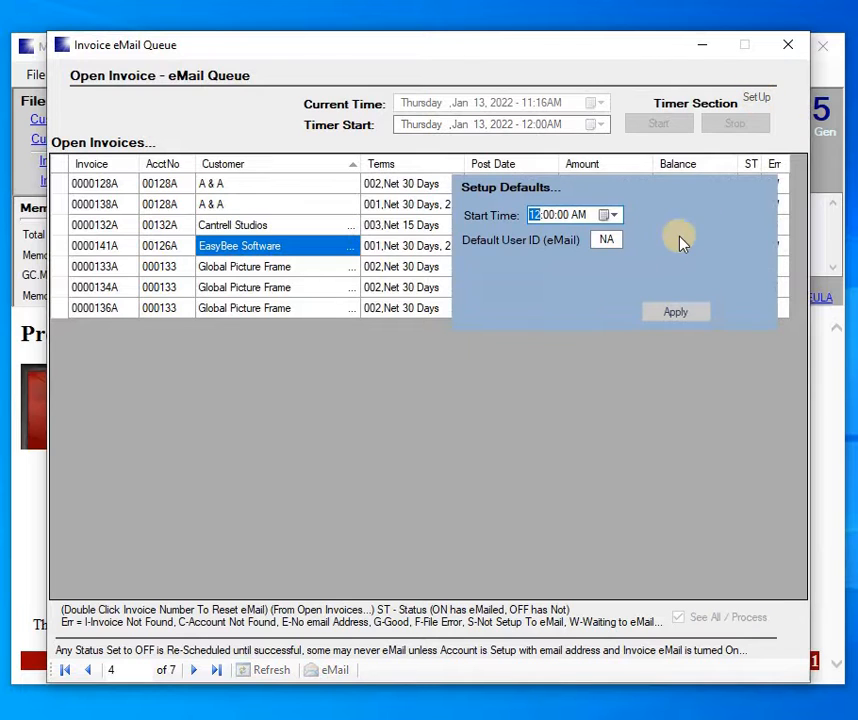
drag(594, 240, 640, 244)
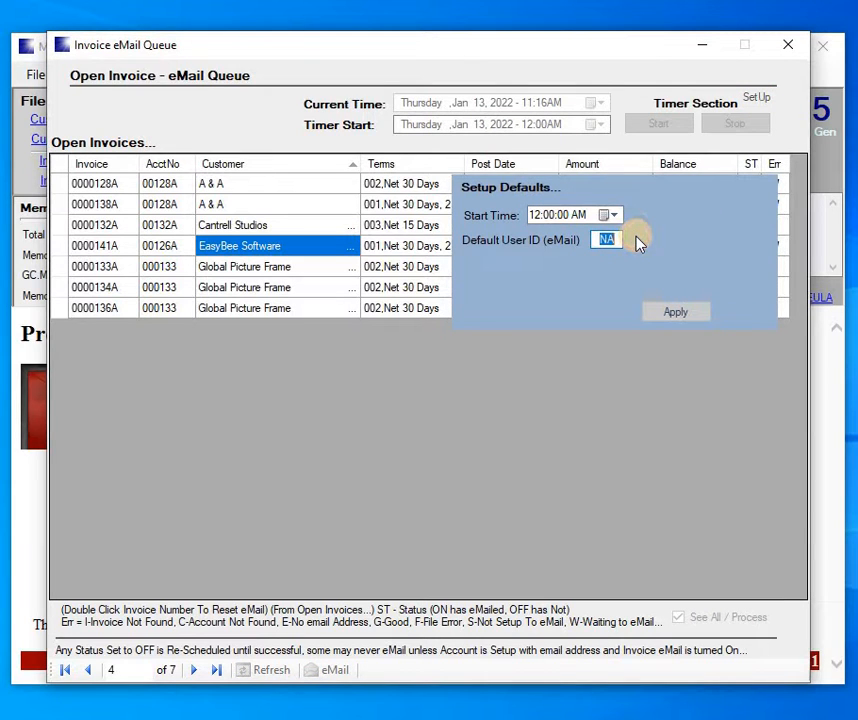
key(BackSpace)
text(ADM)
key(Tab)
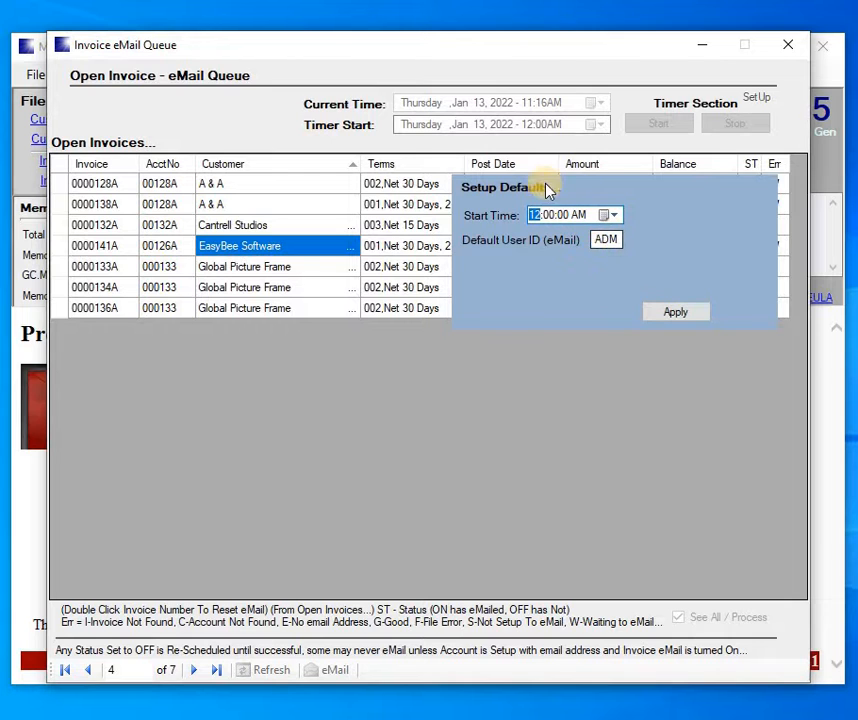
click(676, 313)
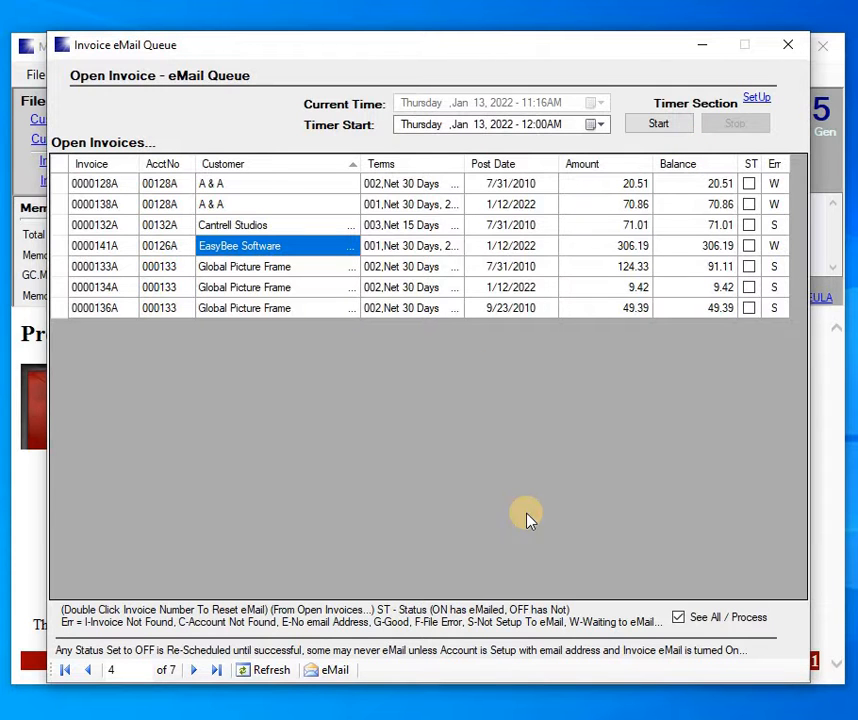
Close the queue, examine the ADM user's eMail Account Setup in the system security users, and cancel without changes
click(786, 44)
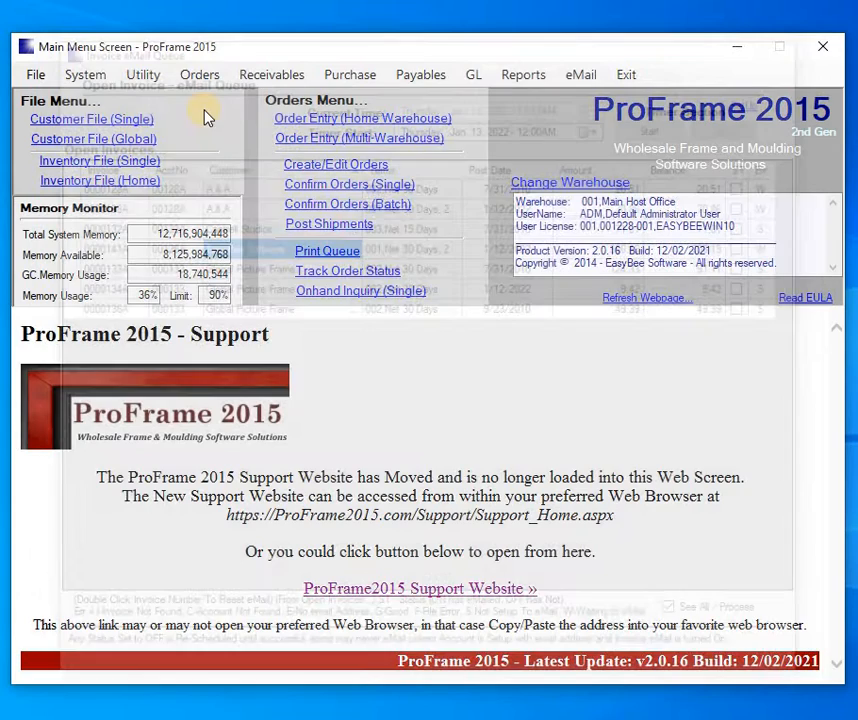
click(85, 76)
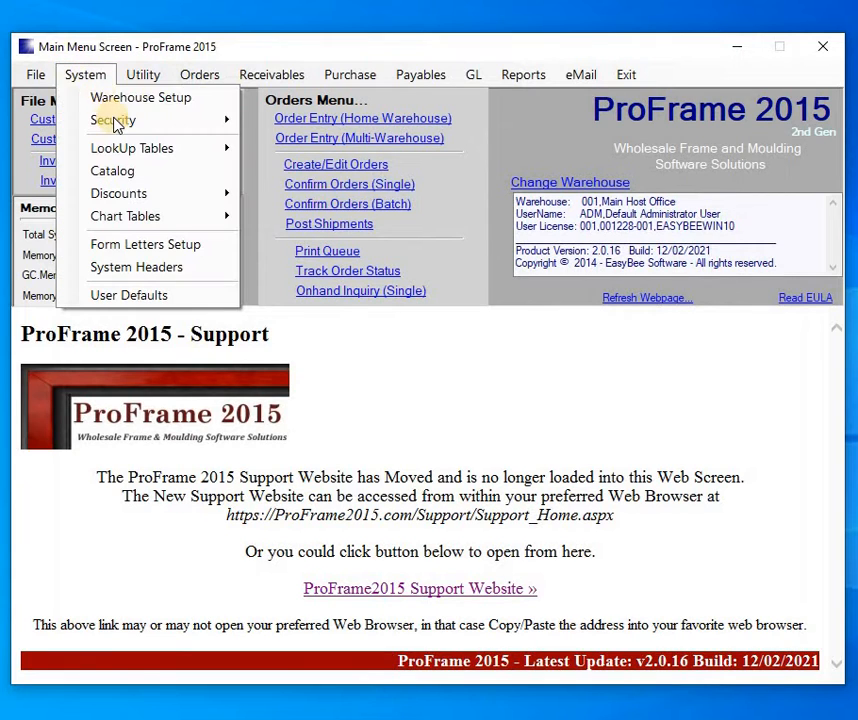
mouse_move(115, 122)
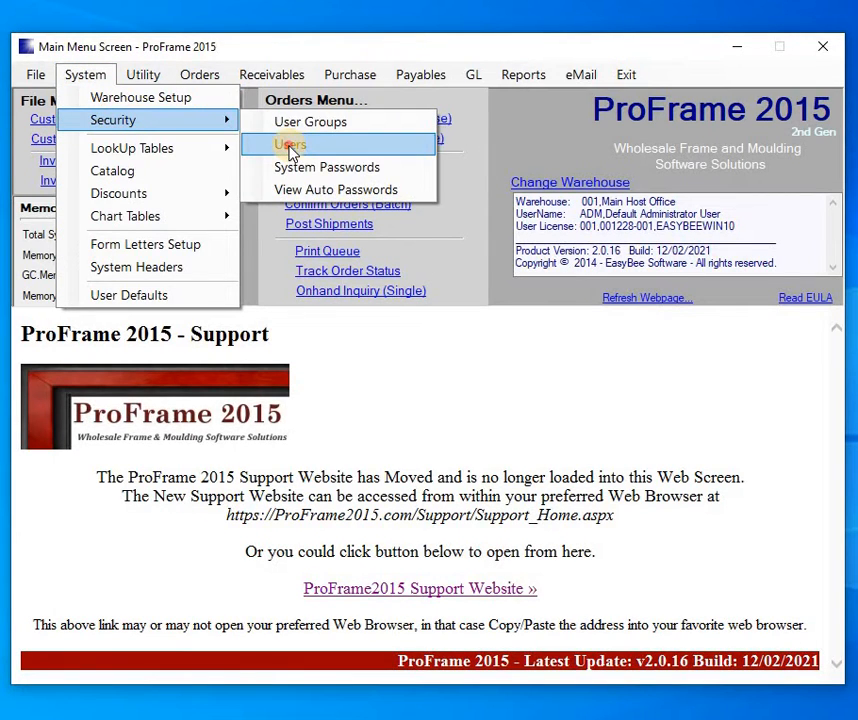
click(291, 152)
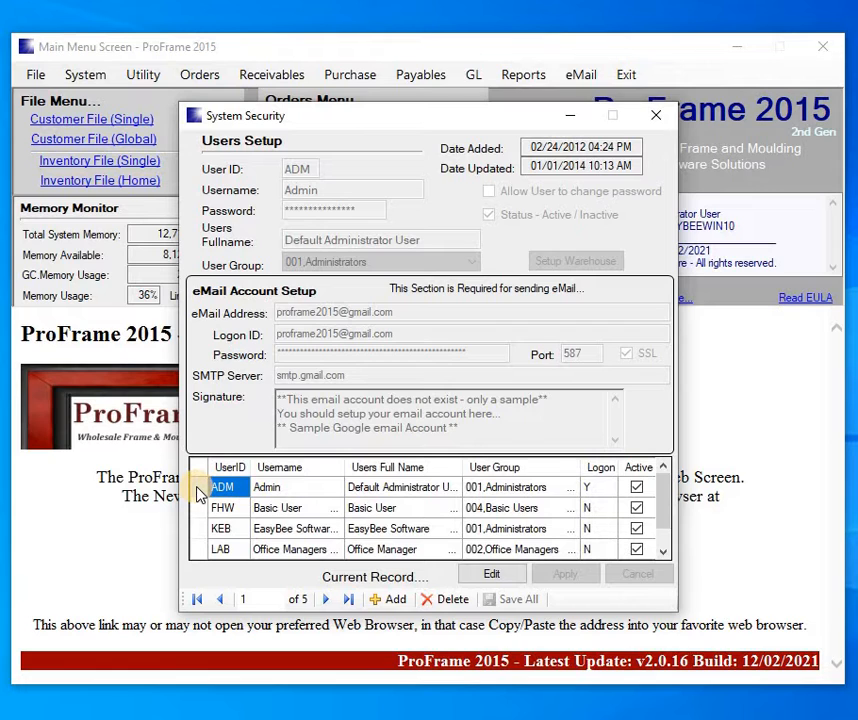
double_click(198, 491)
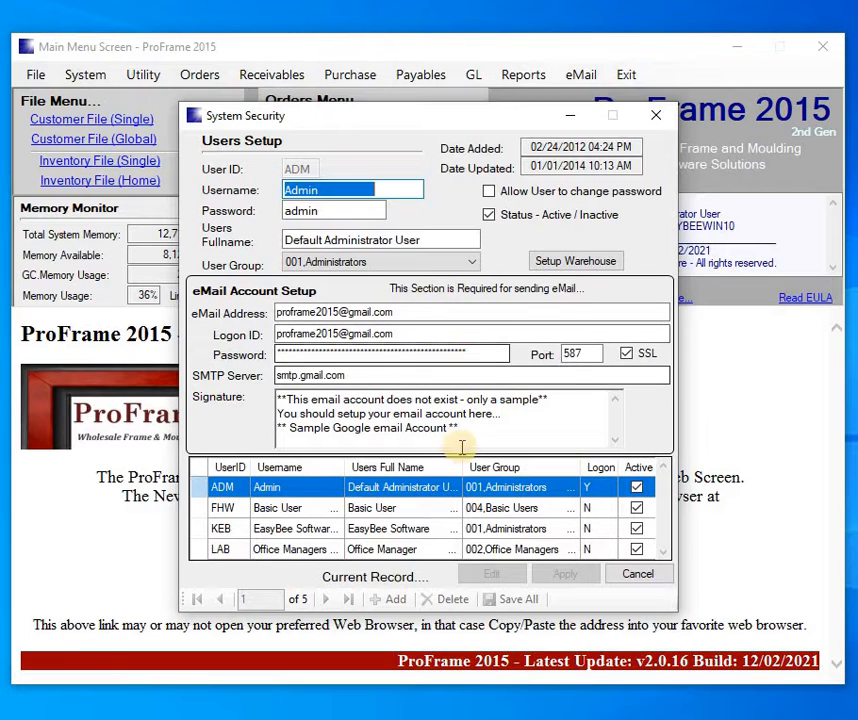
click(632, 578)
click(655, 117)
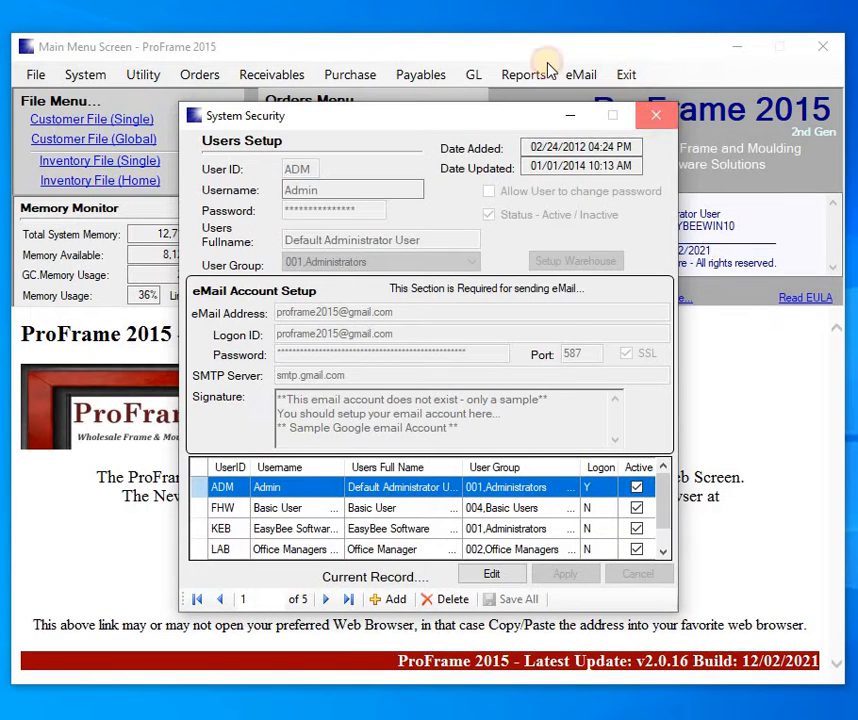
Reopen the global invoice e-mail queue and check the error codes of the Cantrell Studios and Global Picture Frame invoices
click(523, 74)
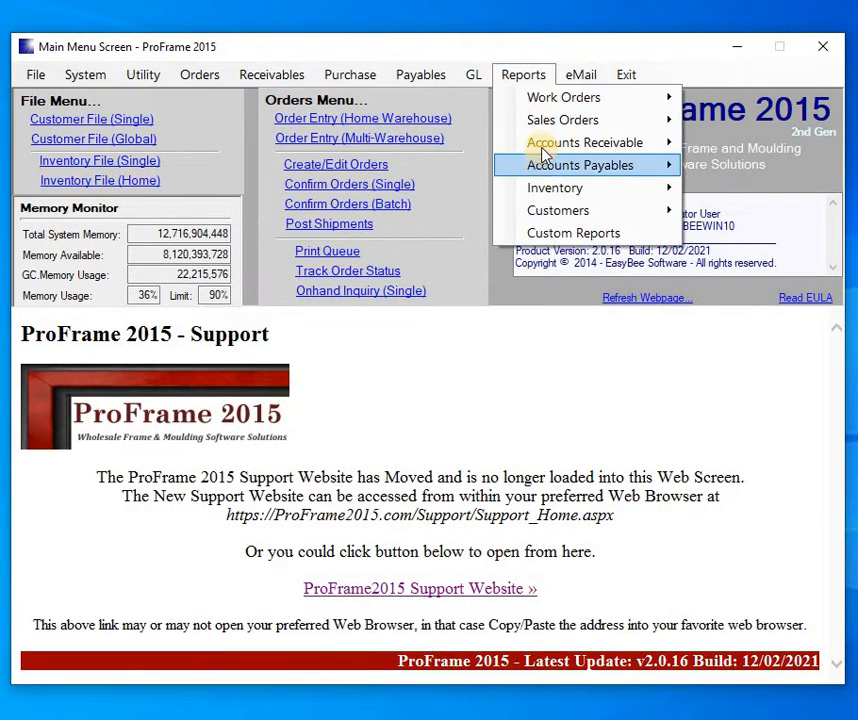
mouse_move(545, 145)
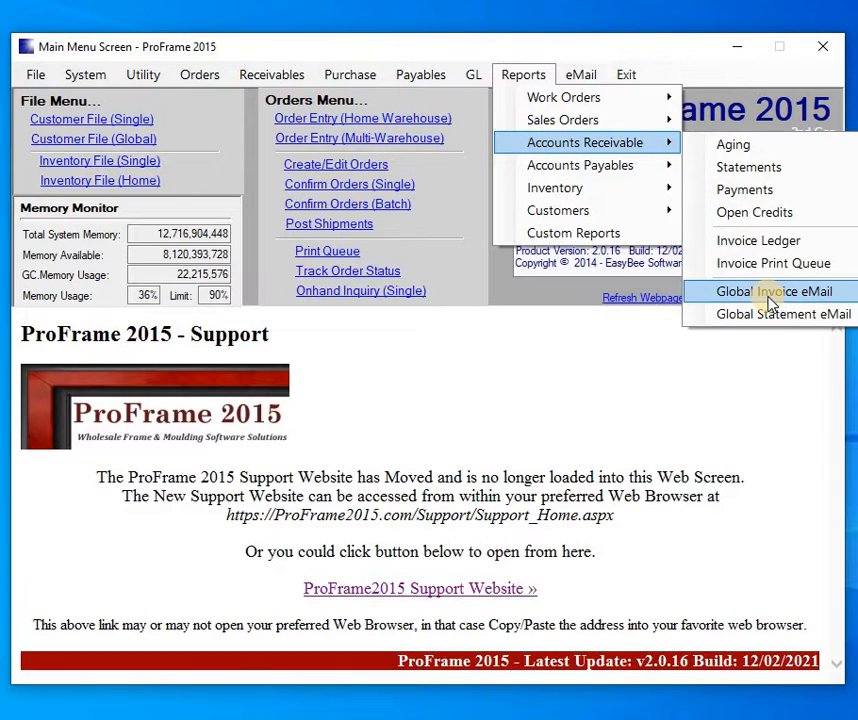
click(768, 293)
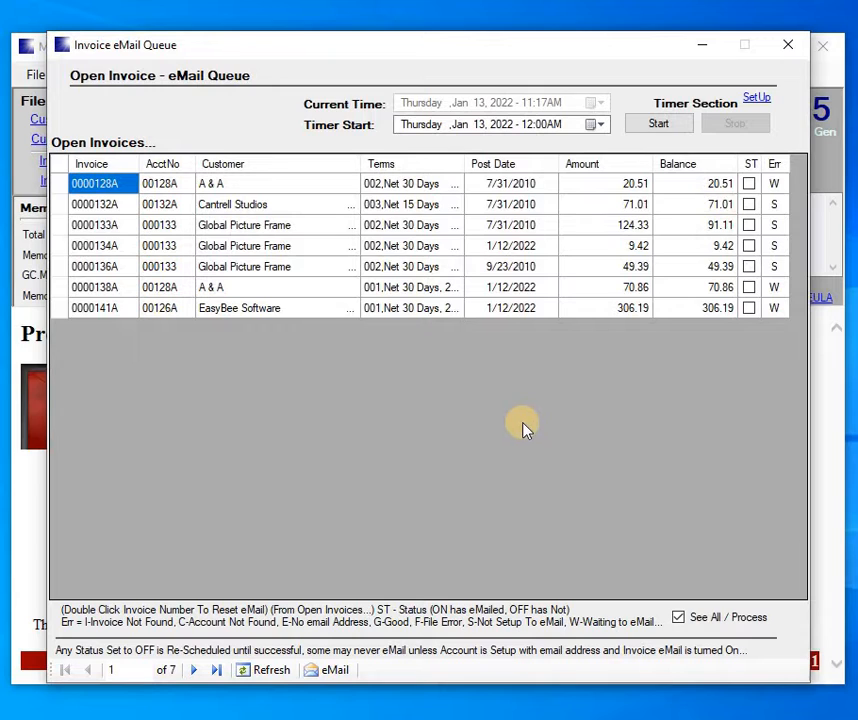
click(773, 205)
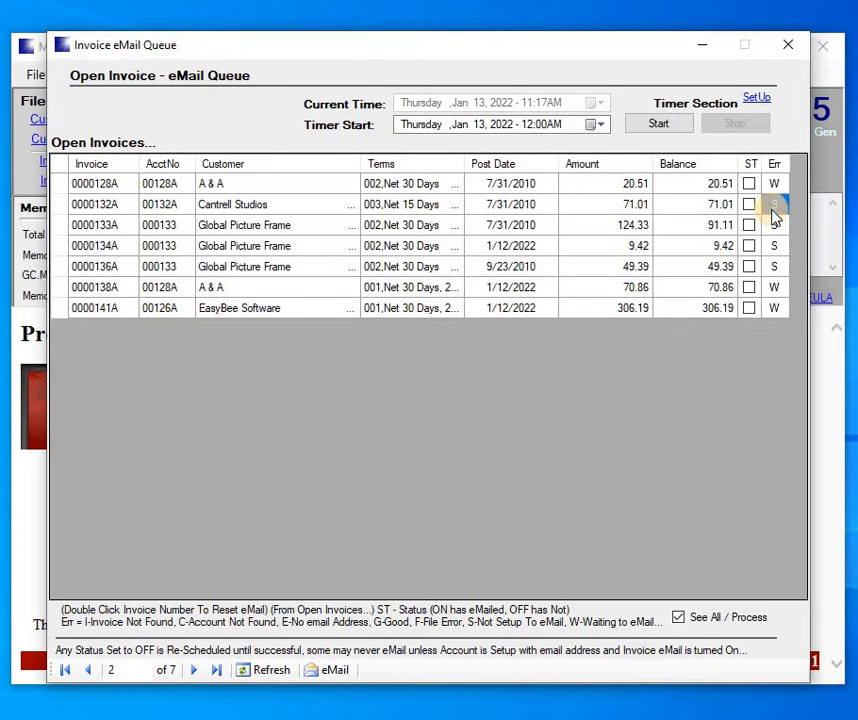
click(776, 227)
click(776, 248)
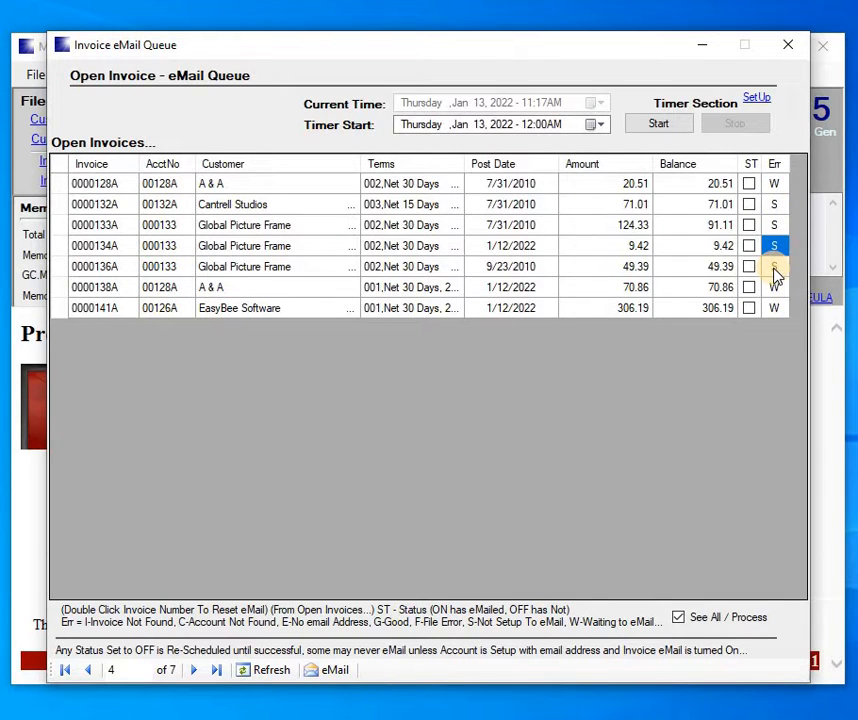
click(775, 268)
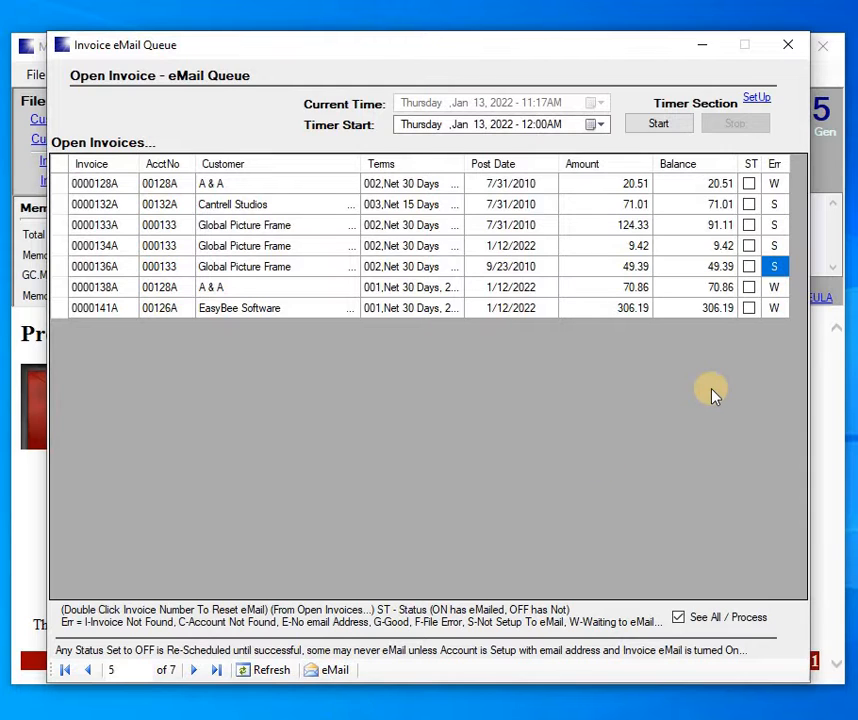
Check the error codes of the A & A and EasyBee Software invoices, and review those customers in the queue
click(775, 288)
click(775, 308)
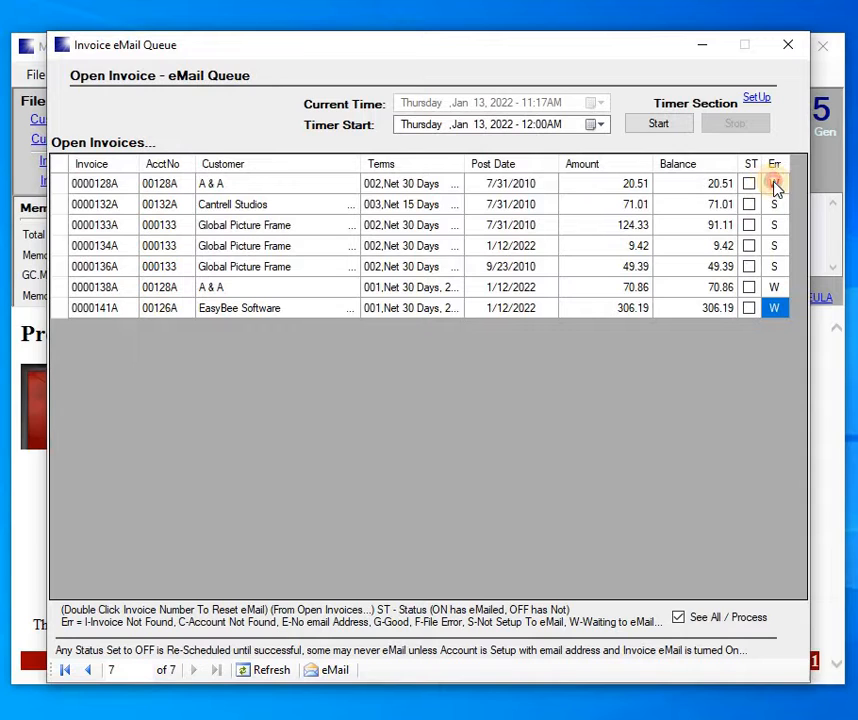
click(774, 182)
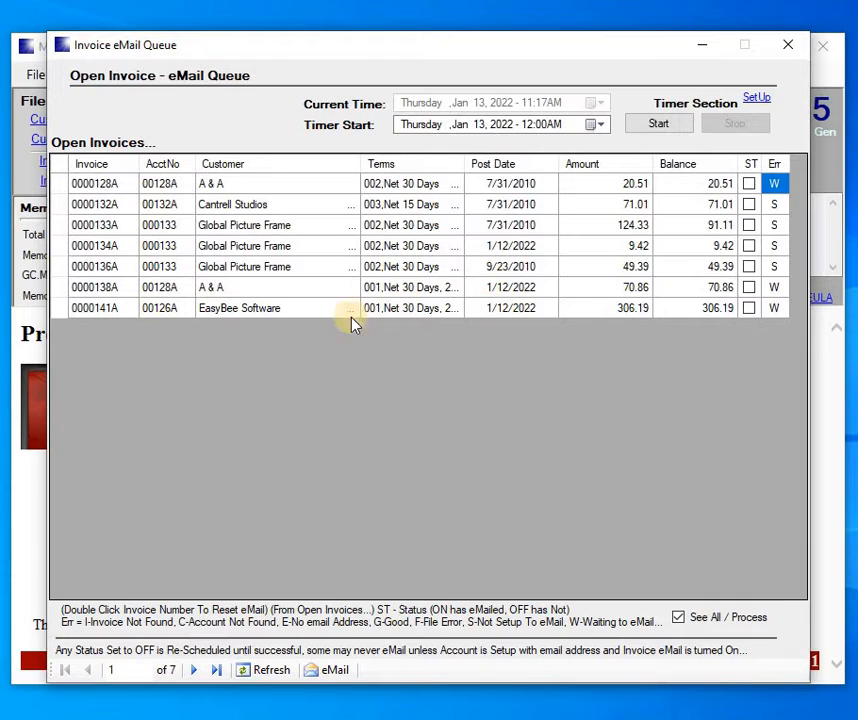
click(305, 189)
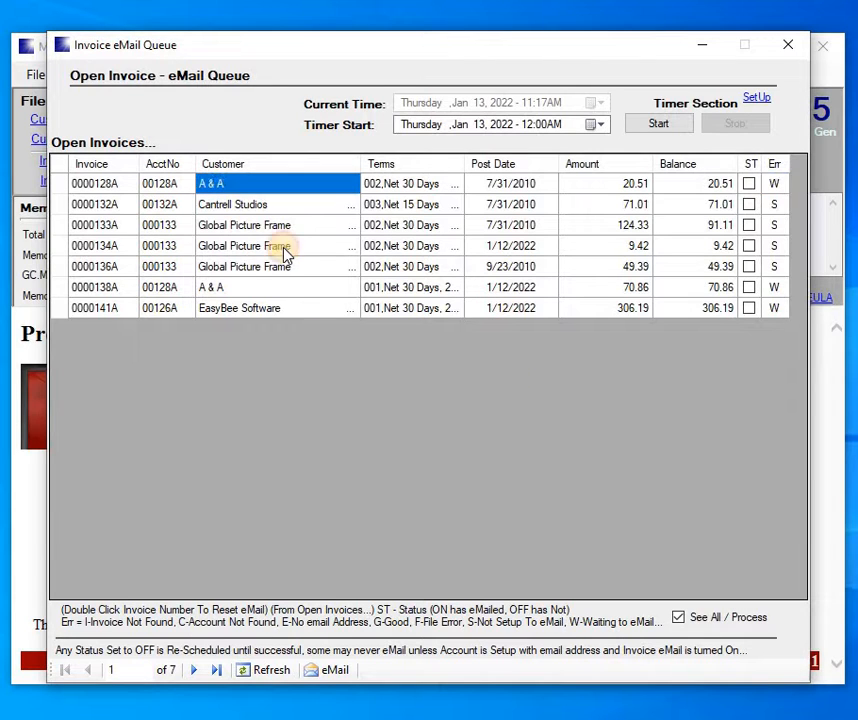
click(274, 290)
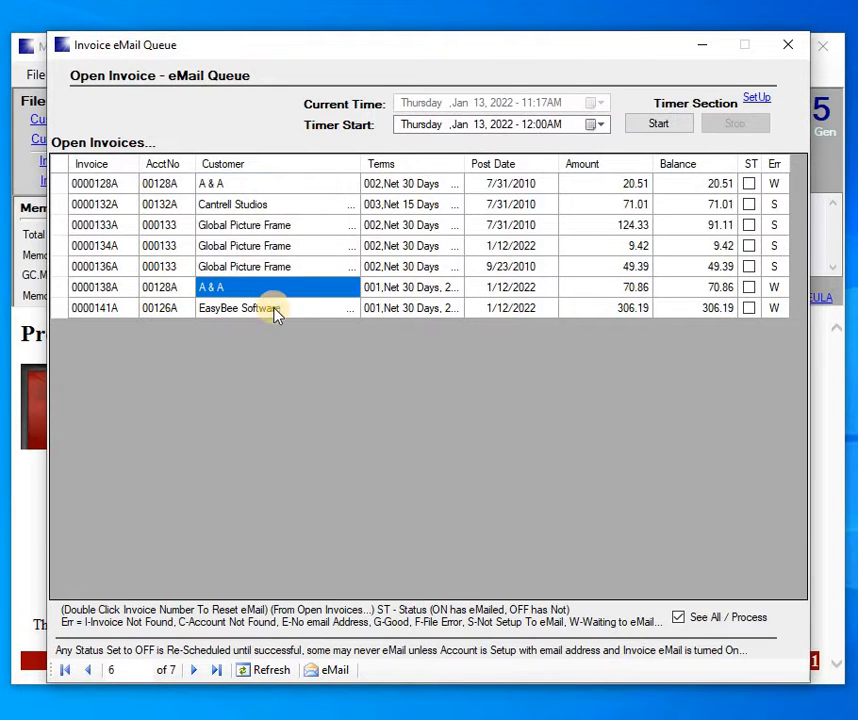
click(276, 312)
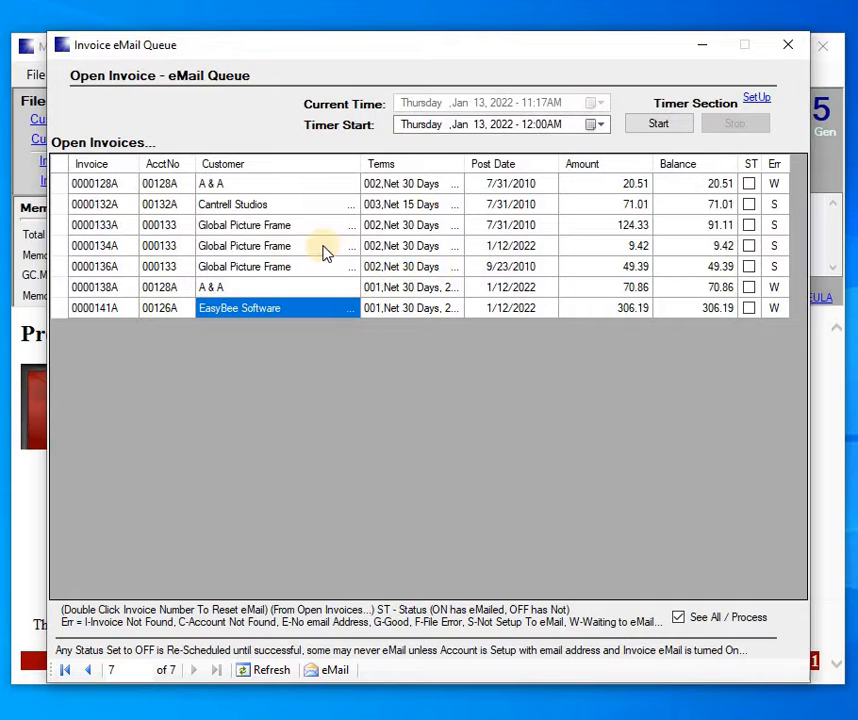
Reset the EasyBee Software invoice's e-mailing to off and back to on, declining the Skipped and Past Due style e-mail bodies
double_click(63, 313)
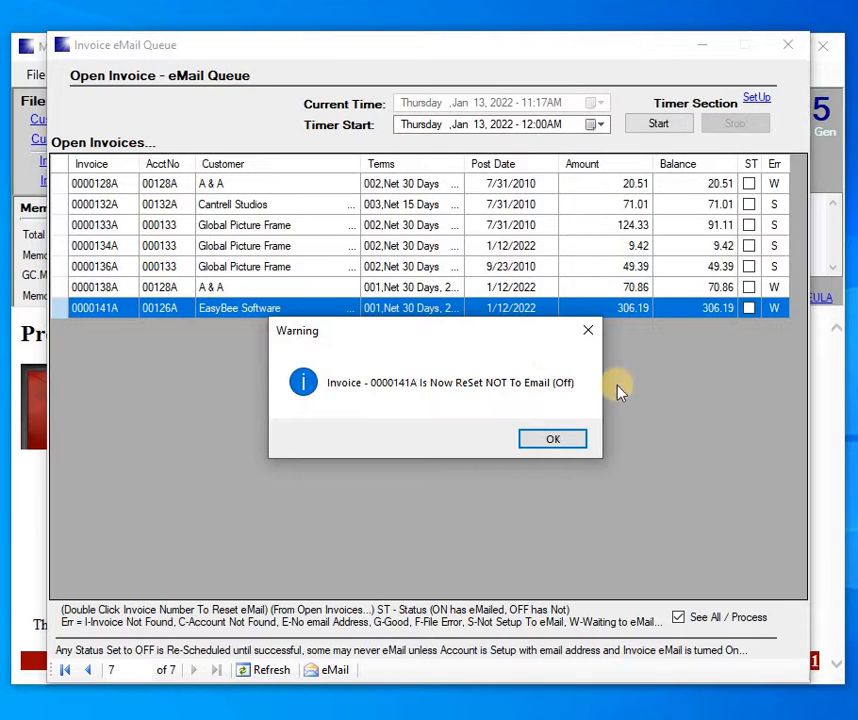
click(552, 450)
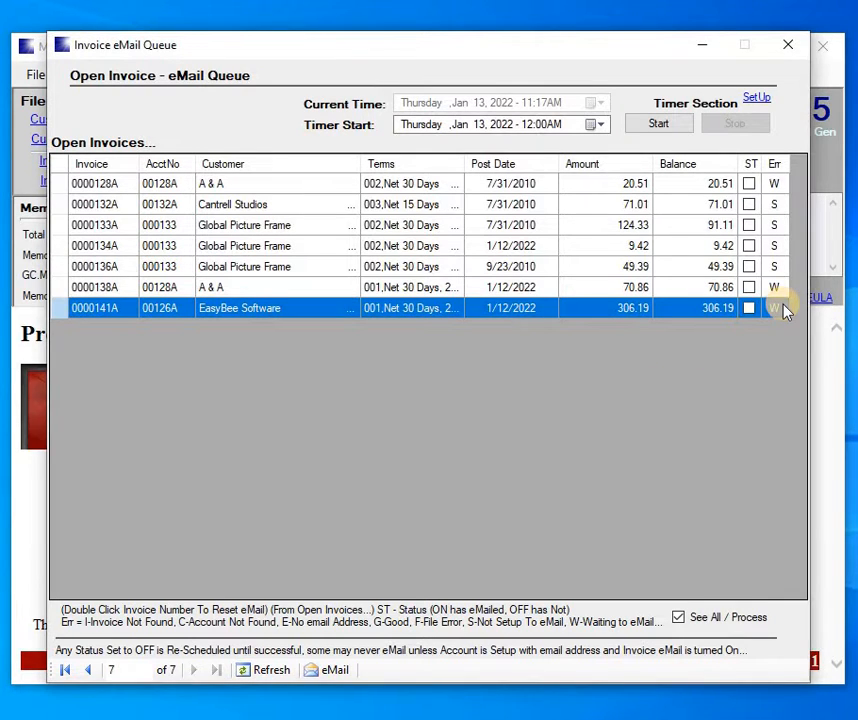
double_click(62, 312)
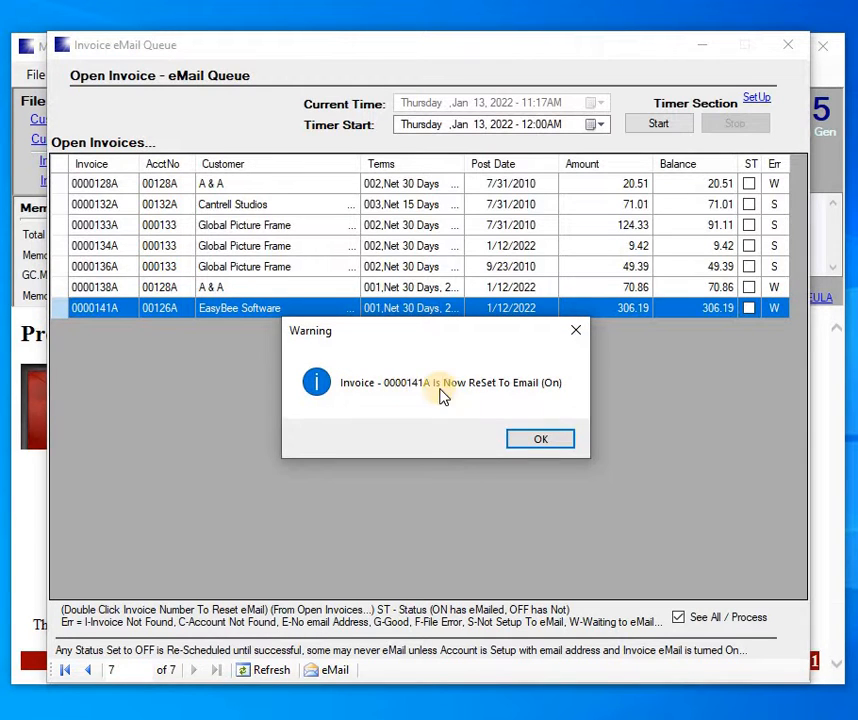
click(541, 440)
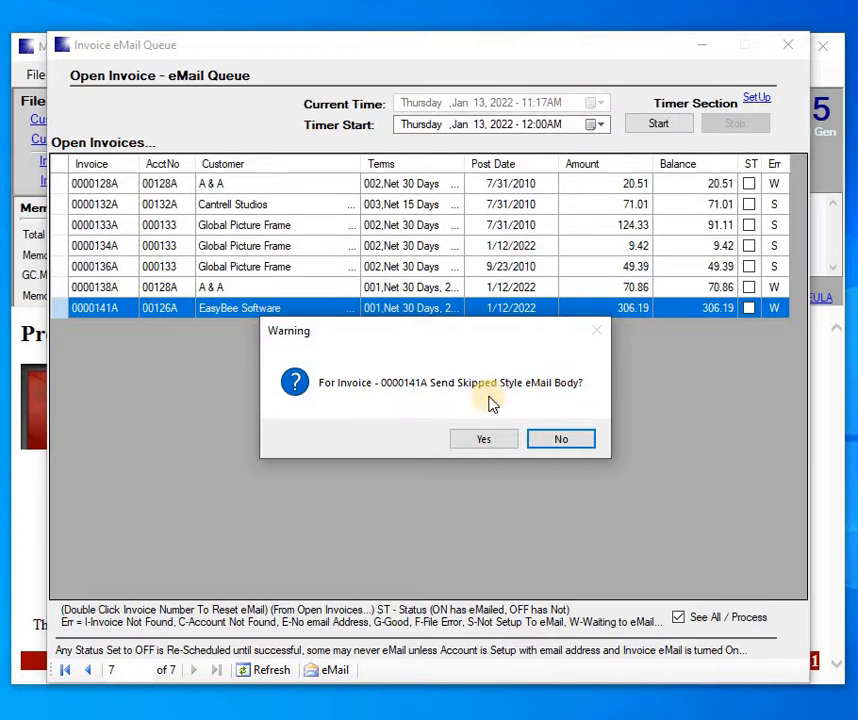
click(554, 441)
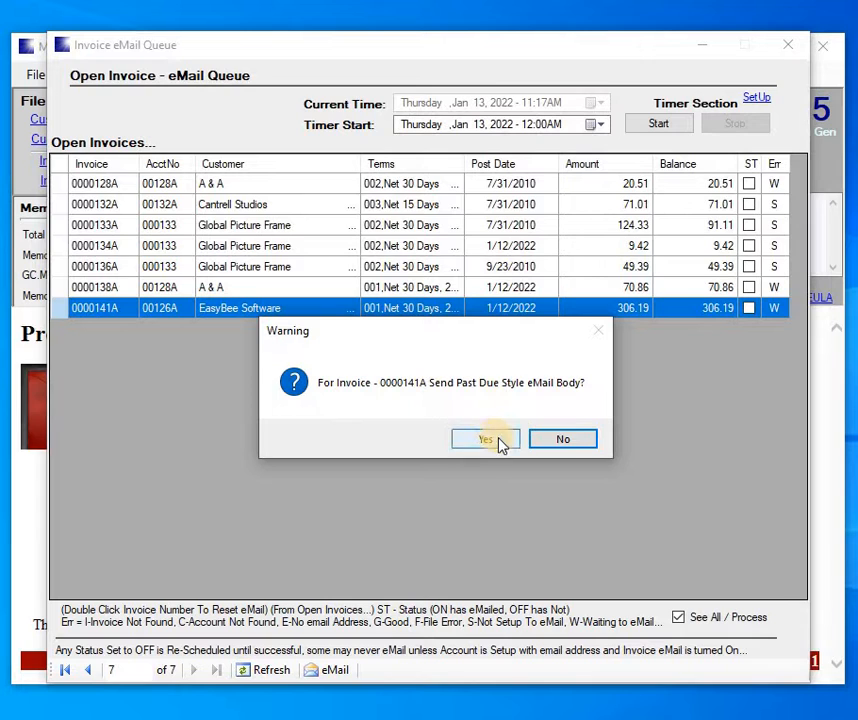
click(563, 441)
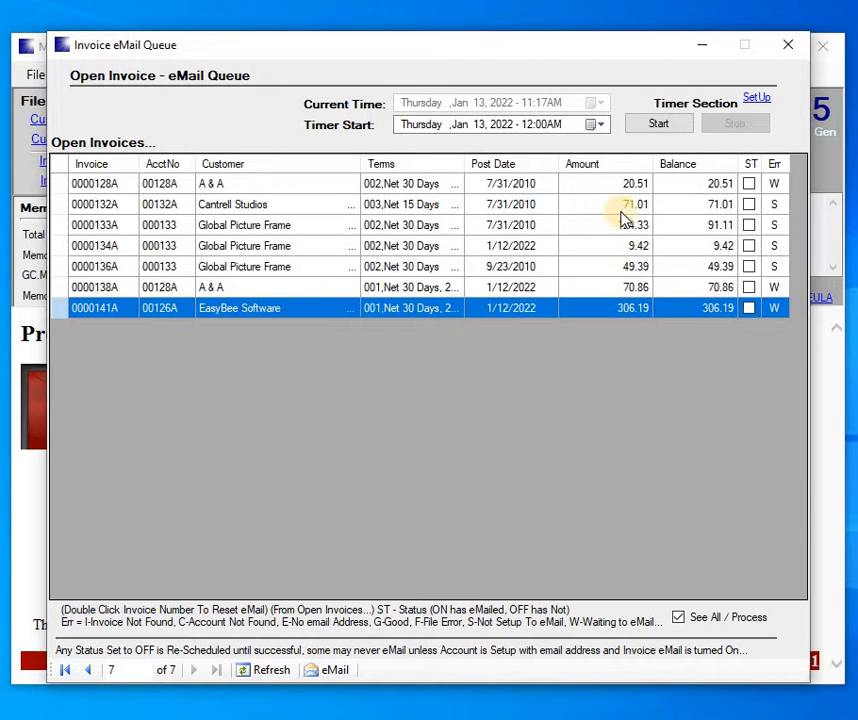
Close the e-mail queue, open the accounts receivable Invoice Print Queue and check the EasyBee Software invoice's code
click(792, 47)
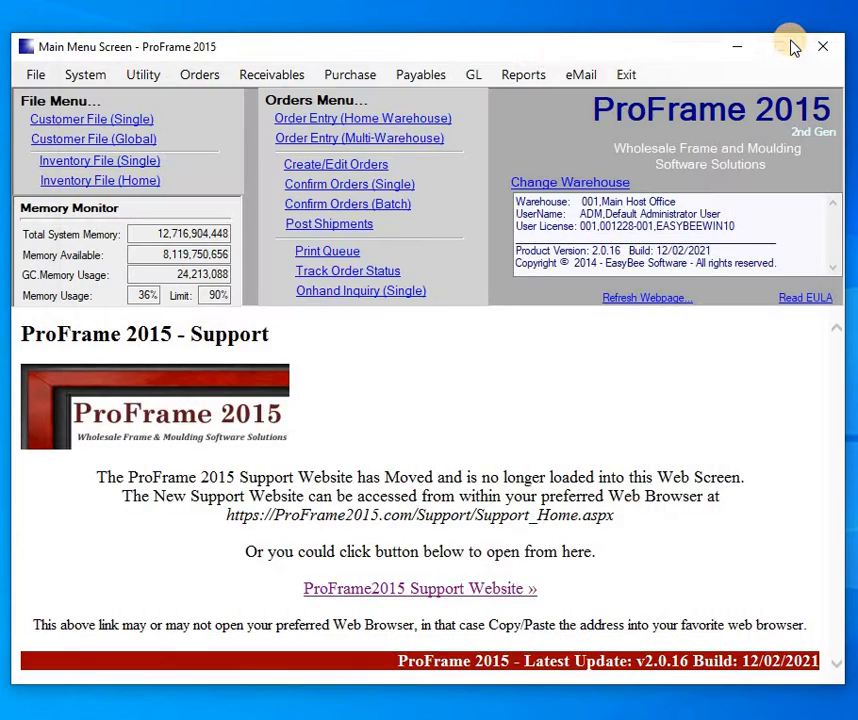
click(518, 78)
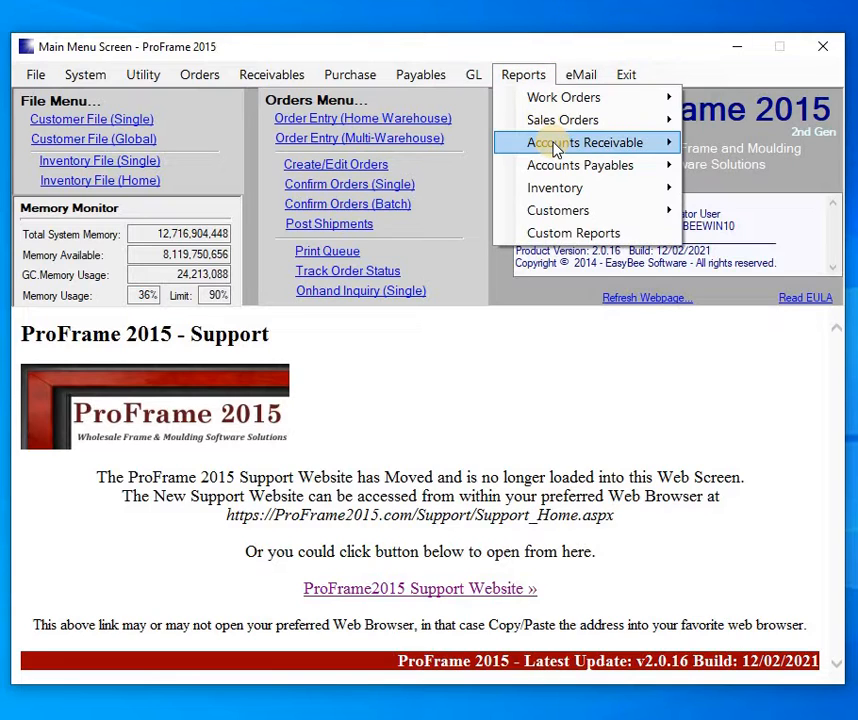
mouse_move(555, 145)
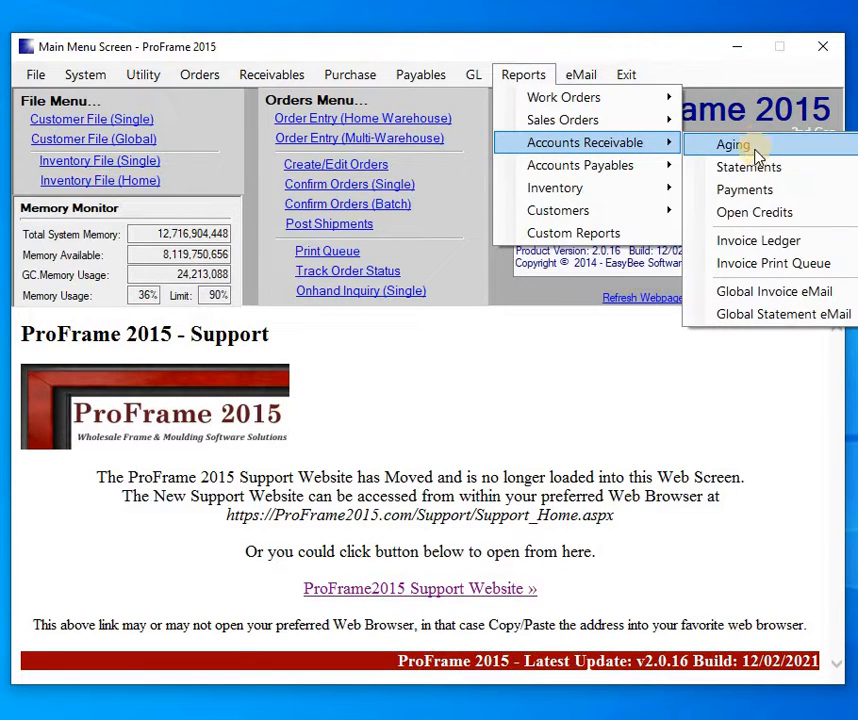
click(779, 266)
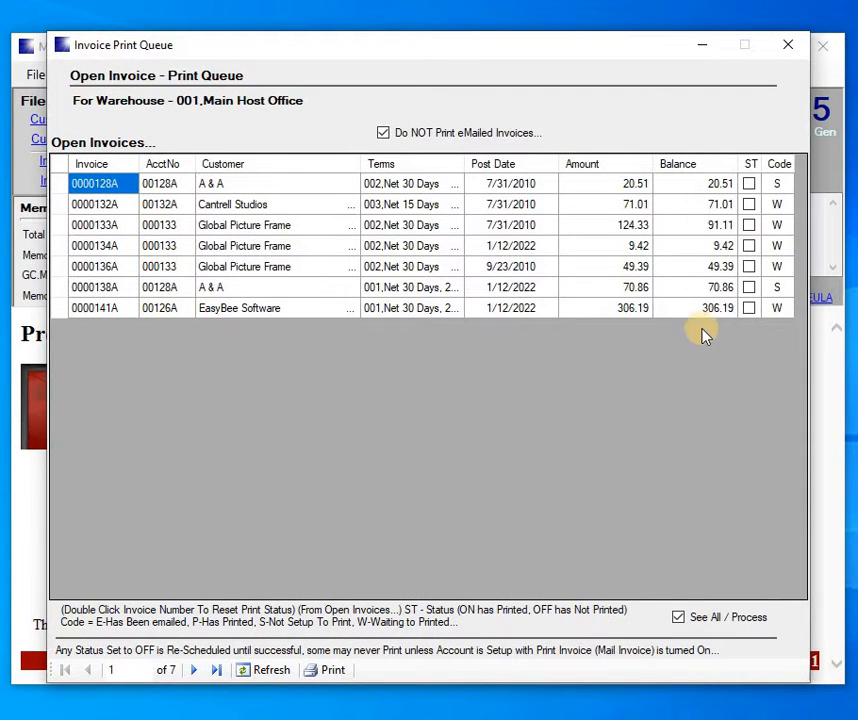
click(780, 311)
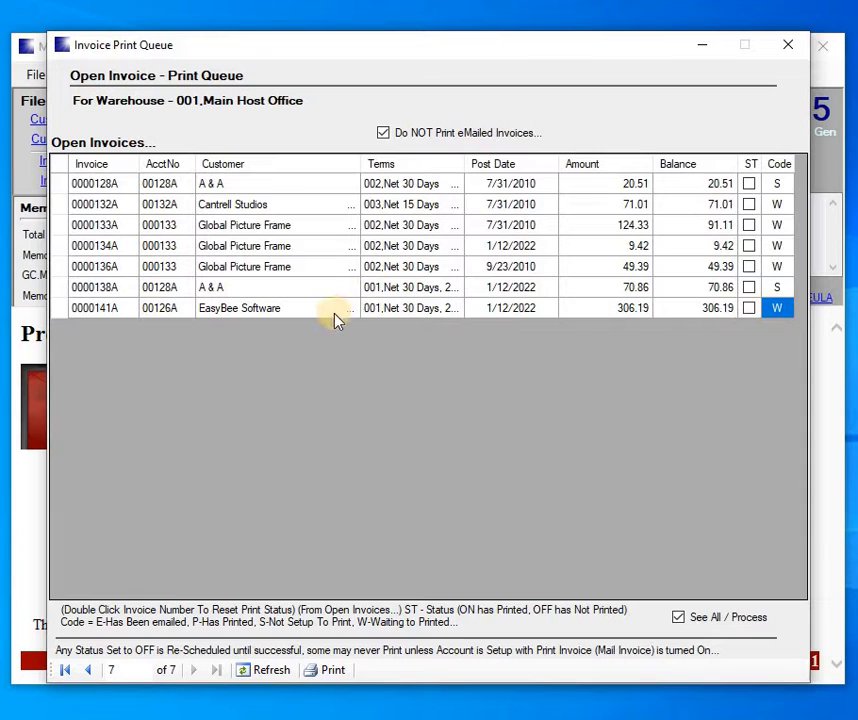
Toggle Do NOT Print eMailed Invoices off and back on, and review the A & A and EasyBee Software invoices in the print queue
click(383, 133)
click(385, 134)
click(246, 184)
click(238, 290)
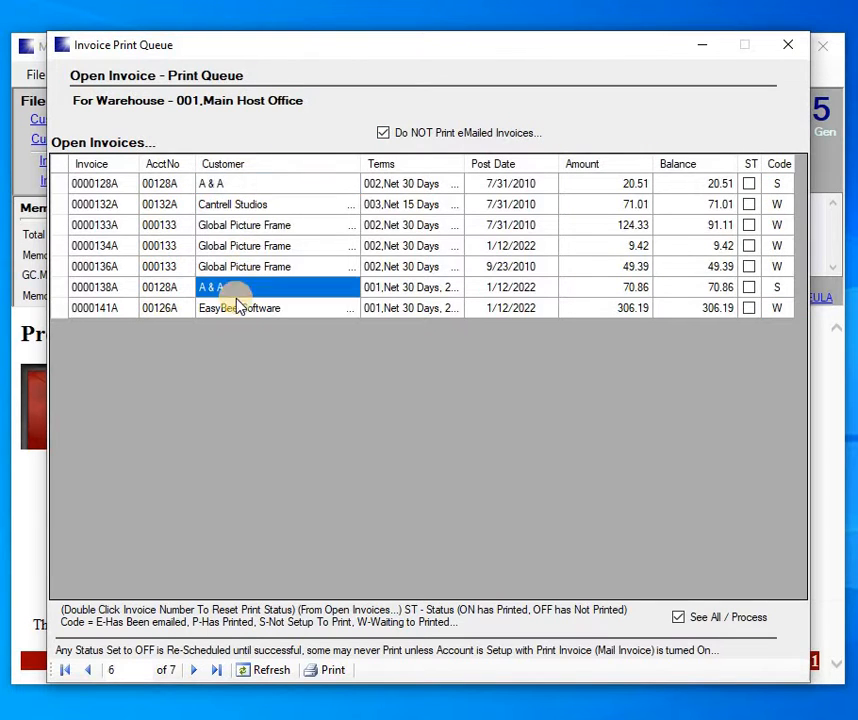
click(230, 311)
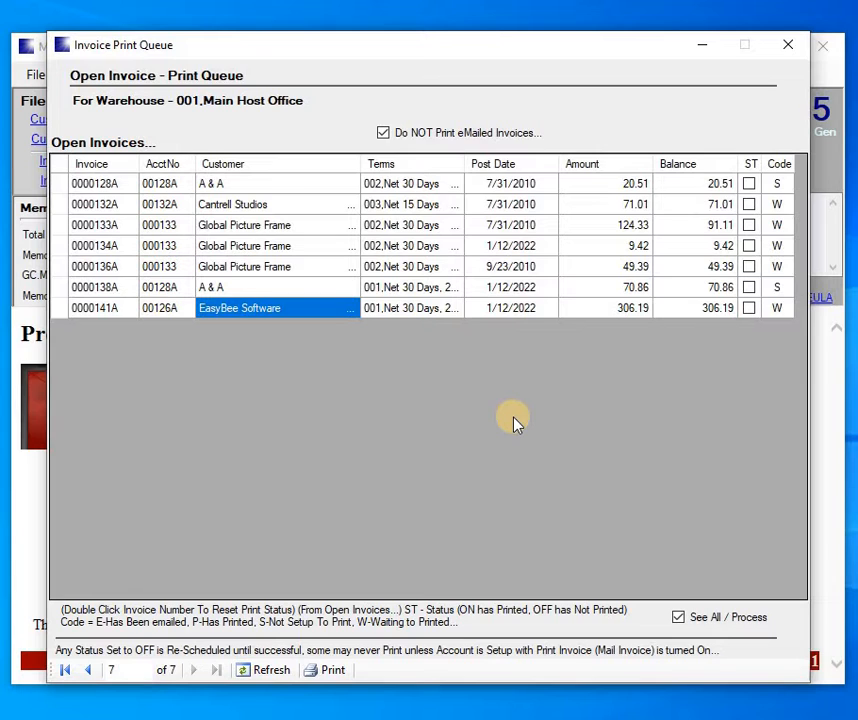
Check the print codes of the Cantrell Studios, EasyBee Software and A & A invoices, and point out Do NOT Print eMailed Invoices
click(777, 205)
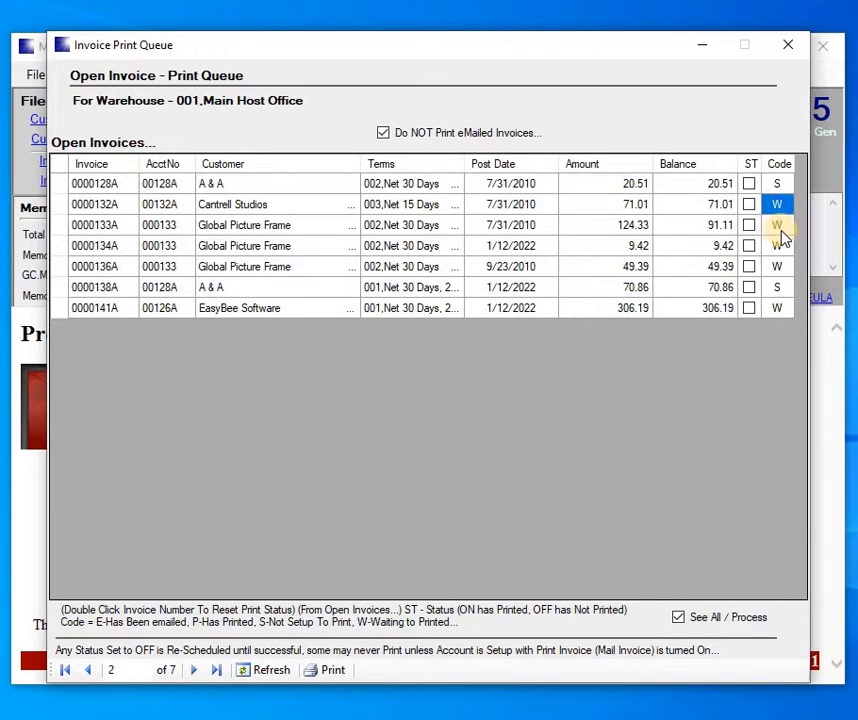
click(218, 314)
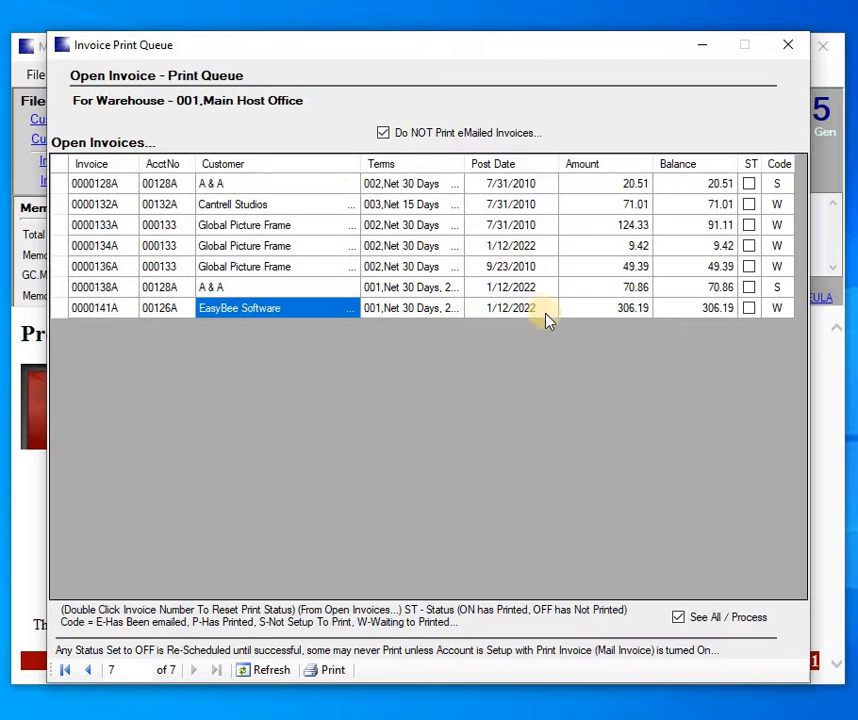
click(325, 183)
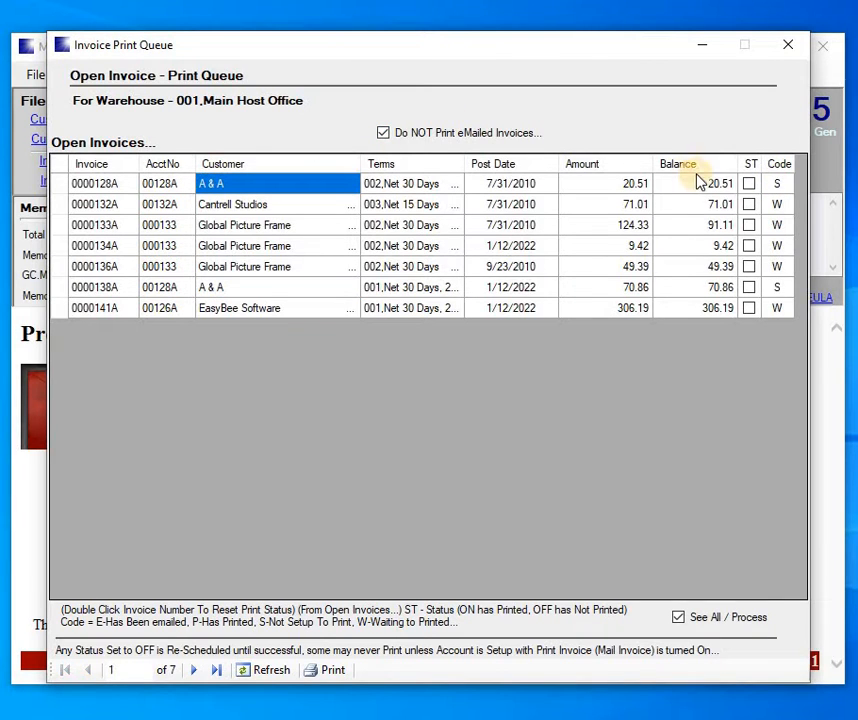
click(779, 185)
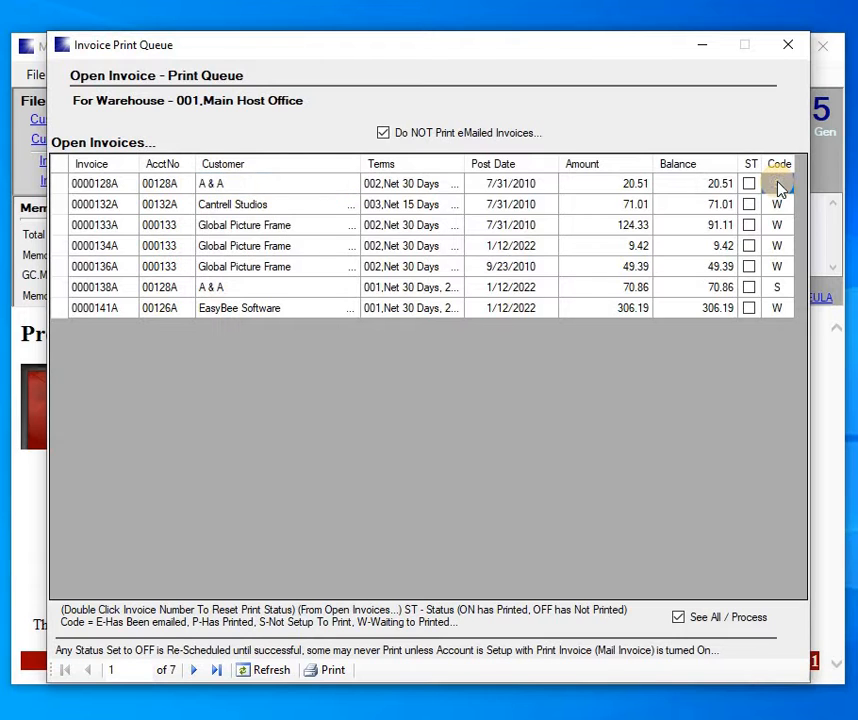
text(S)
click(305, 317)
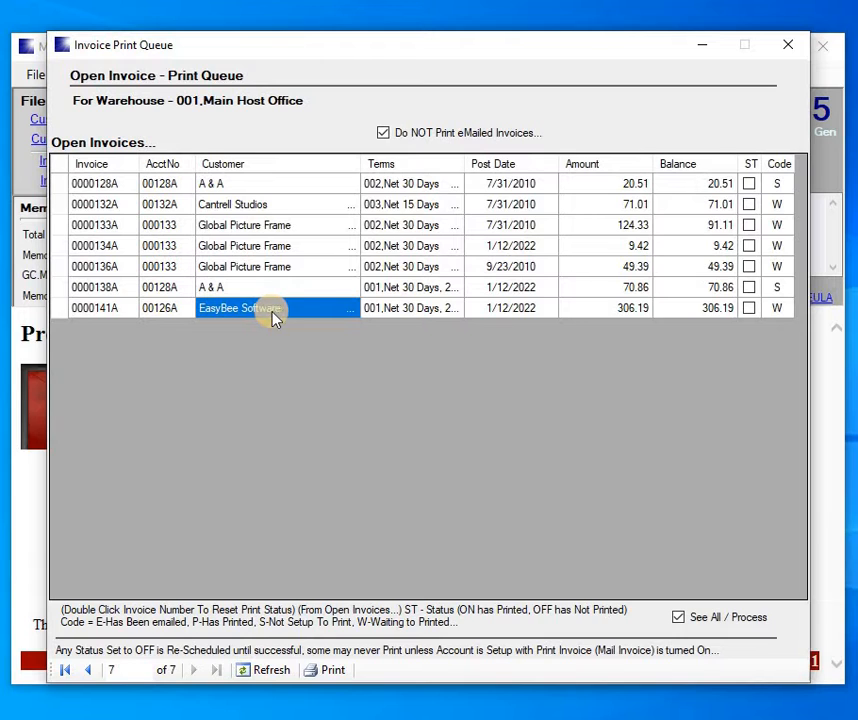
click(383, 134)
Close the Invoice Print Queue and open the accounts receivable Global Invoice eMail queue
click(788, 44)
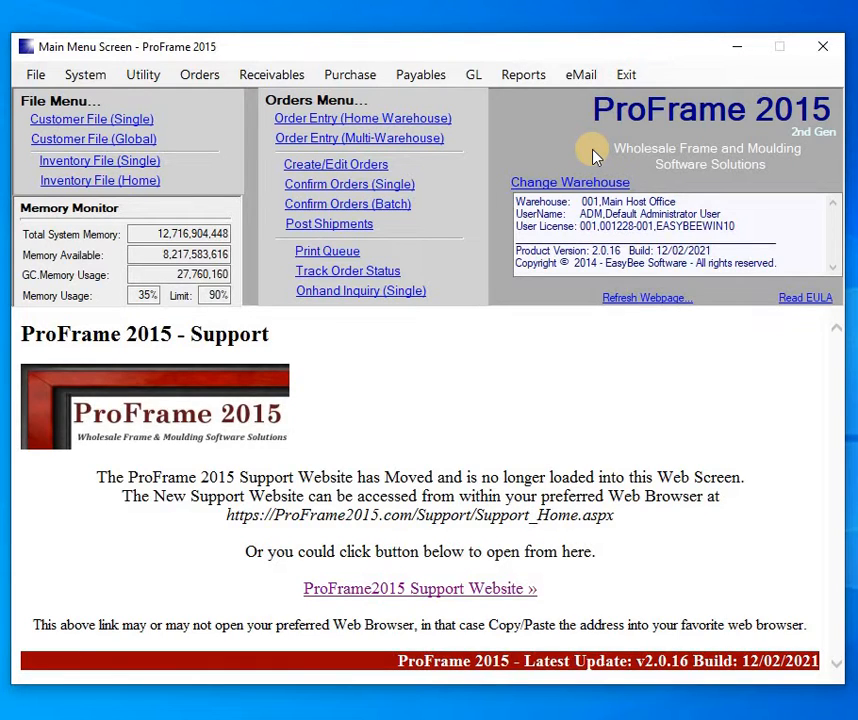
click(514, 80)
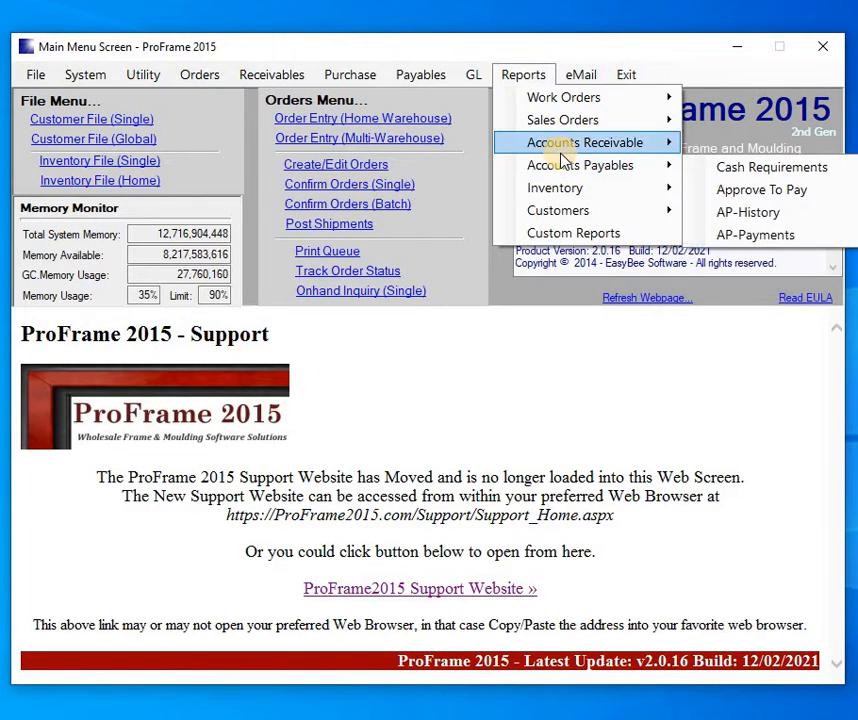
mouse_move(559, 150)
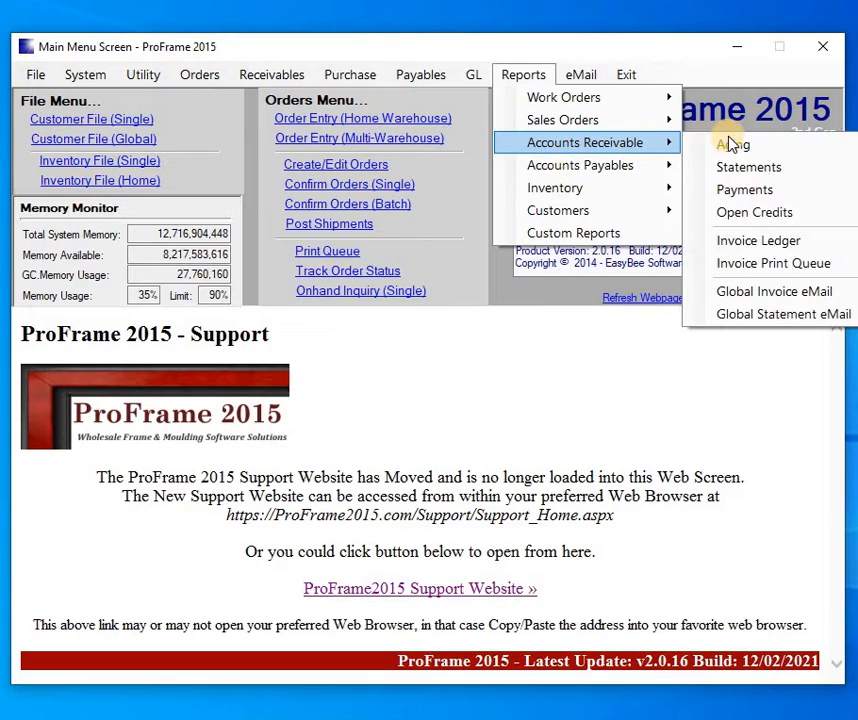
click(766, 292)
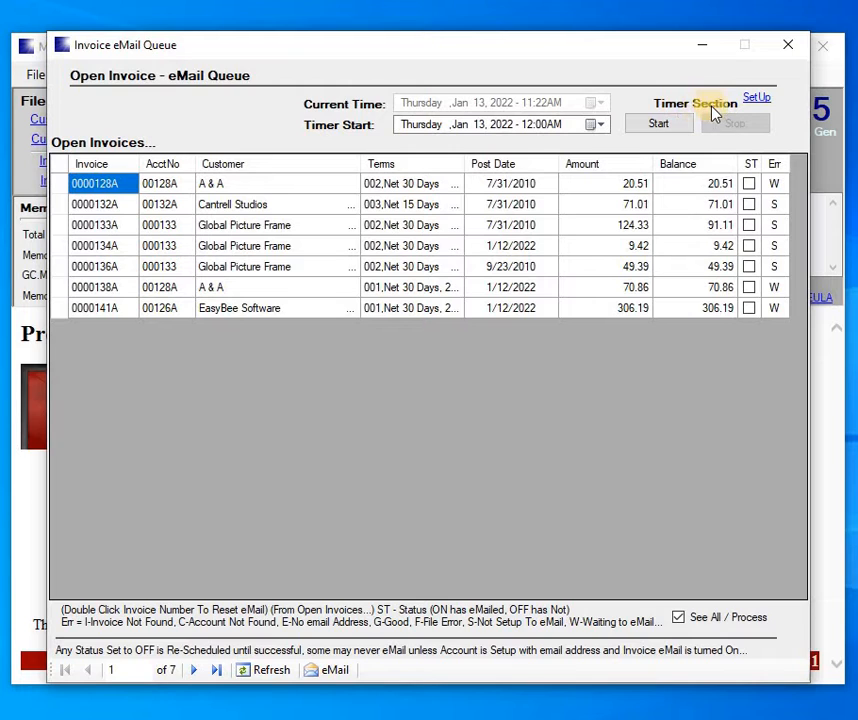
Set the e-mail queue's Timer Start time to 05:00PM, and start and stop the timer
click(529, 126)
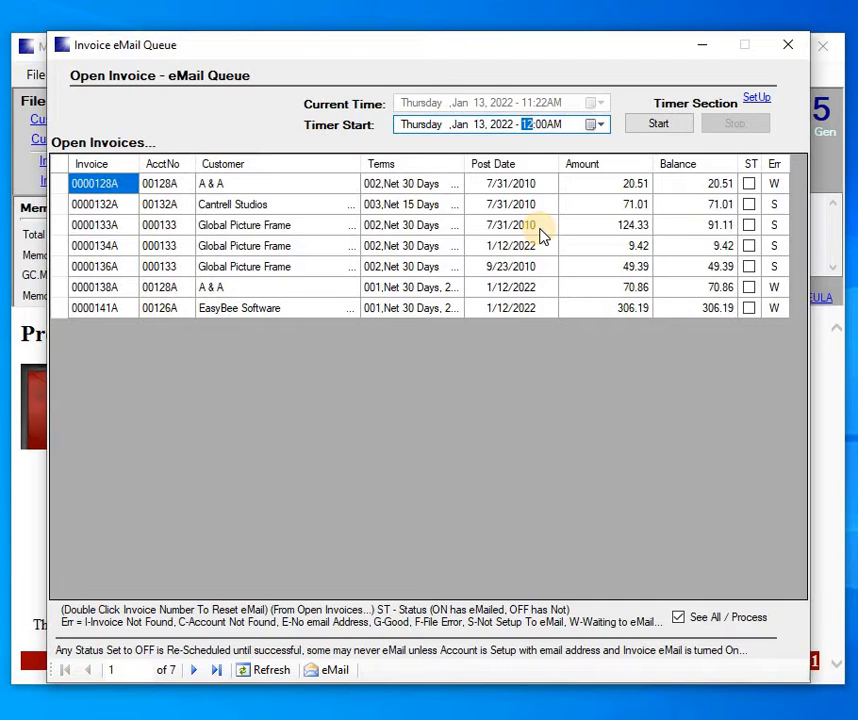
text(5)
key(Tab)
click(552, 124)
key(p)
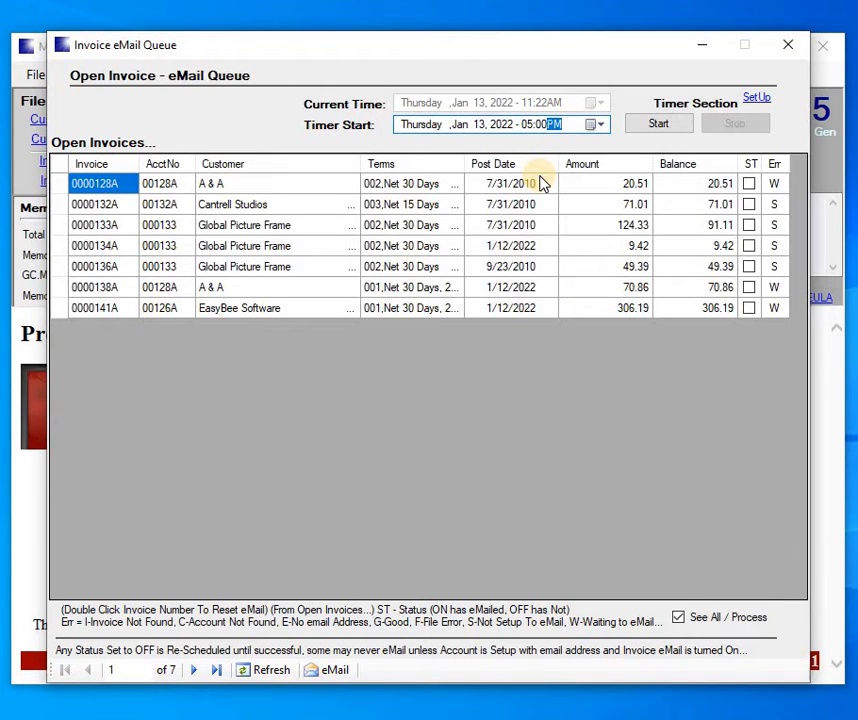
click(660, 124)
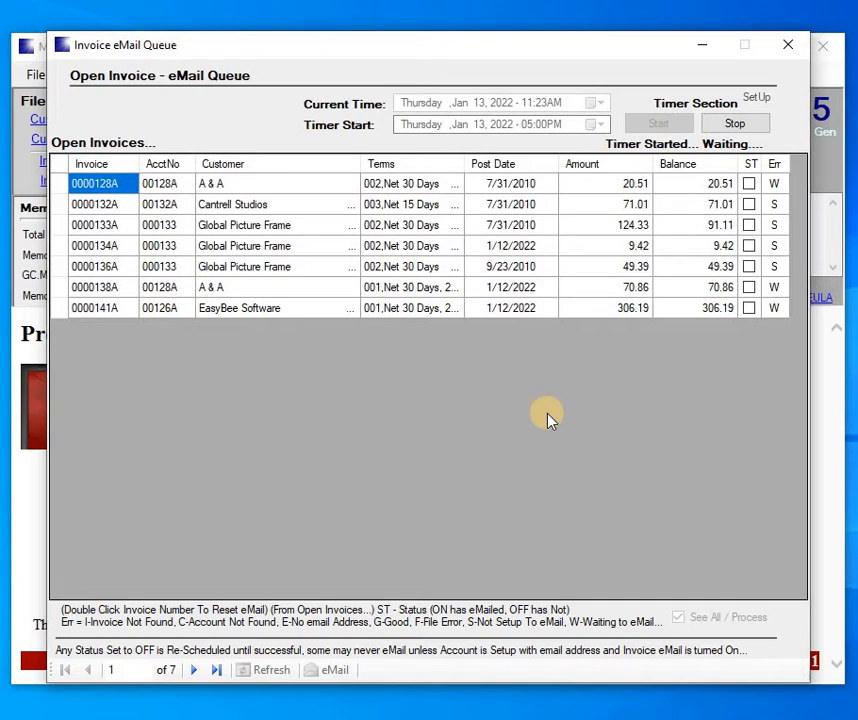
click(738, 124)
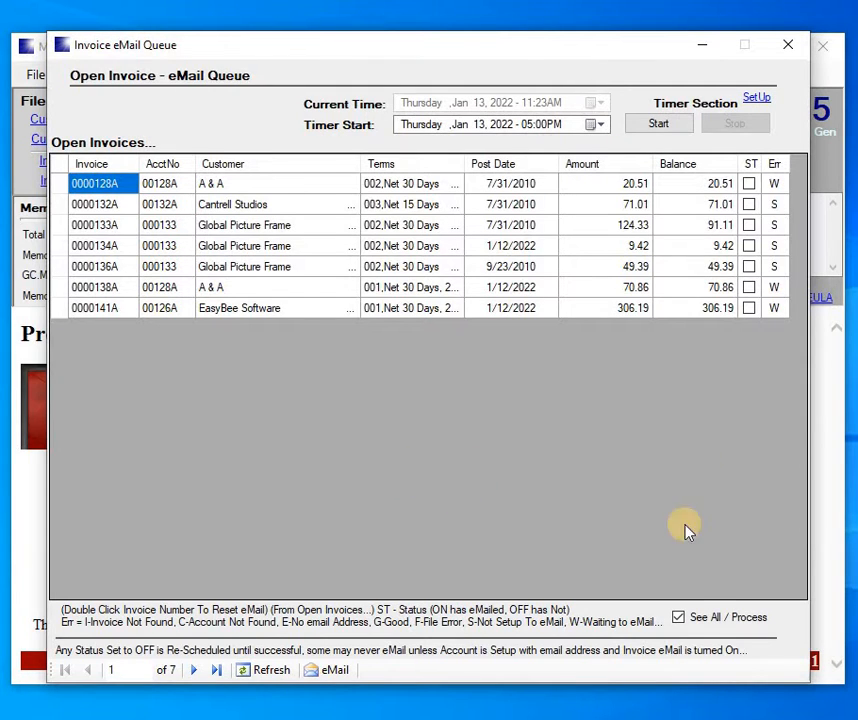
Toggle See All / Process several times, leaving it off, and refresh the e-mail queue
click(680, 618)
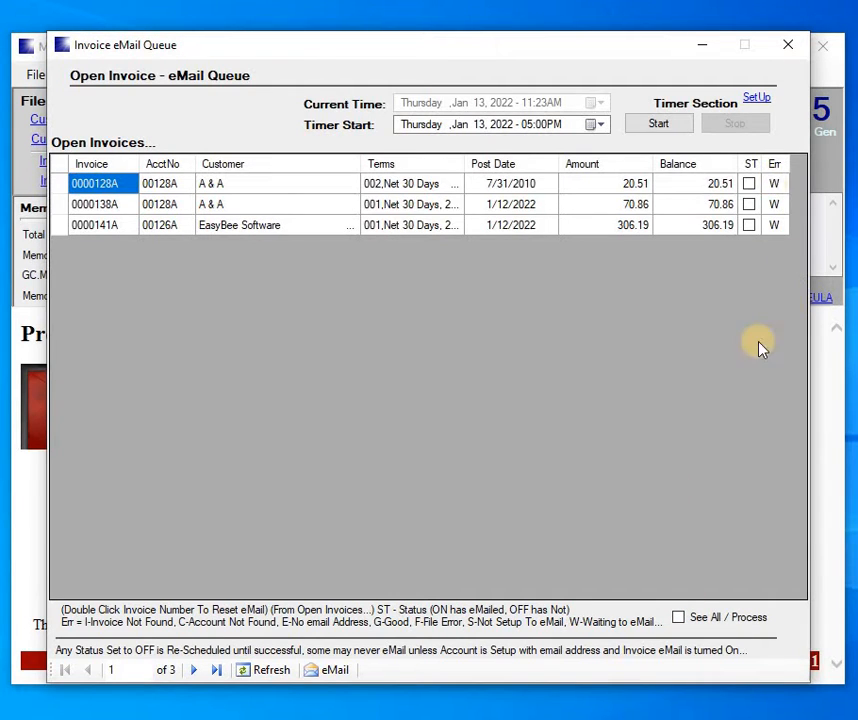
click(678, 618)
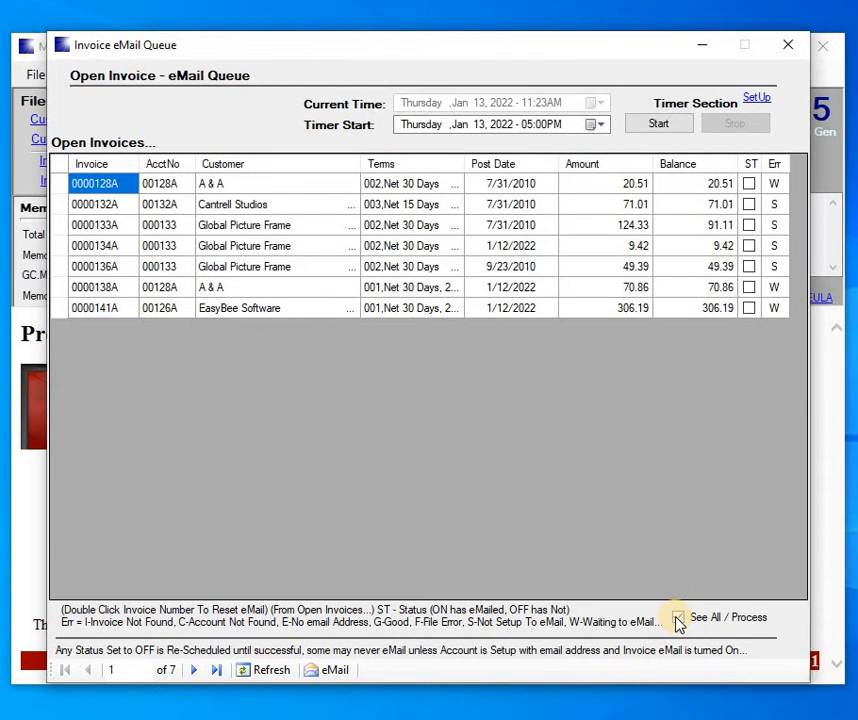
click(678, 618)
click(678, 618)
click(679, 618)
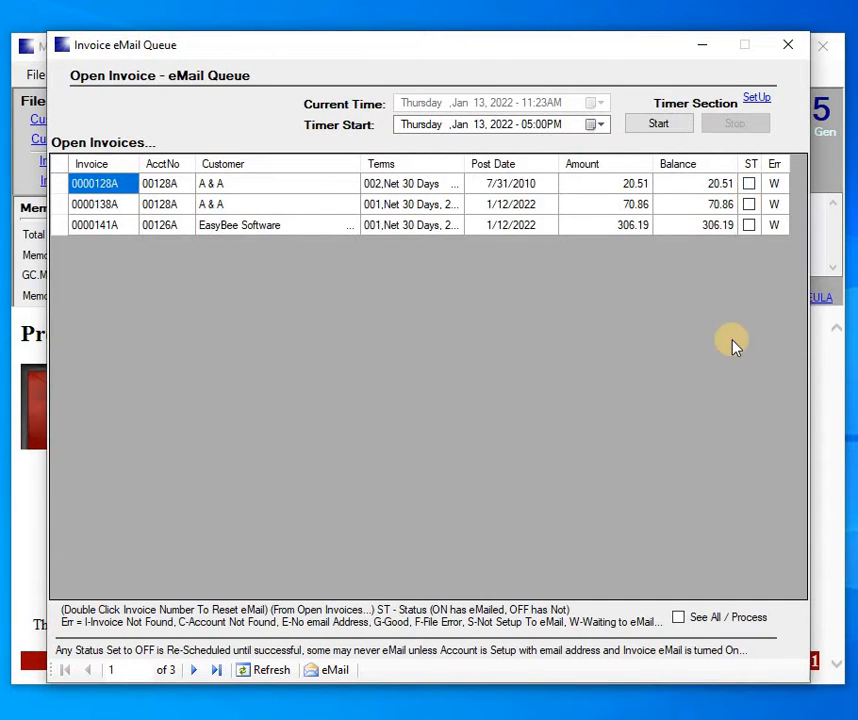
click(283, 668)
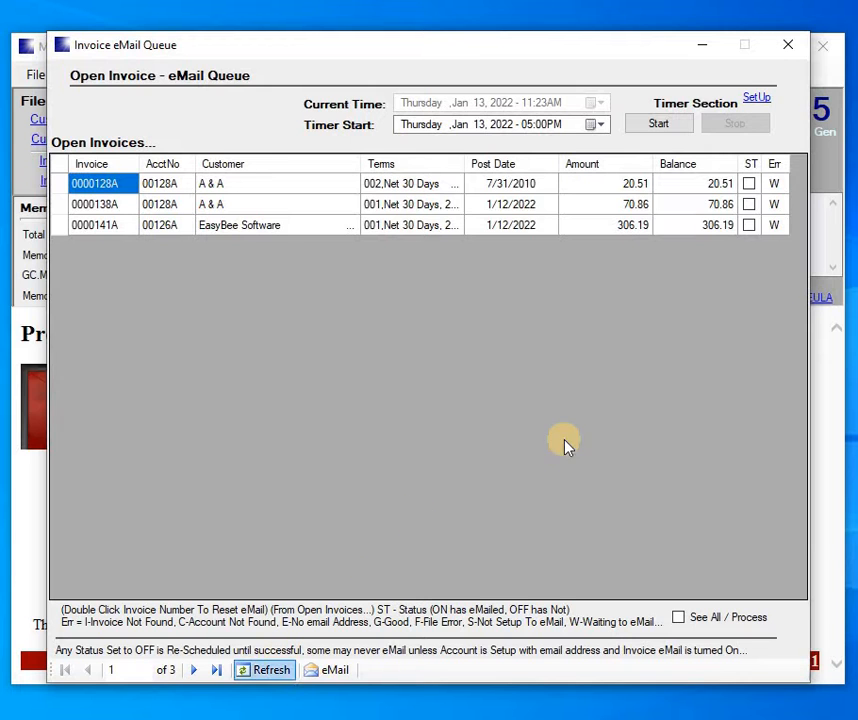
Close the e-mail queue and open the EasyBee Software record in the Customer File (Single) for editing, searching by the name EASY
click(790, 50)
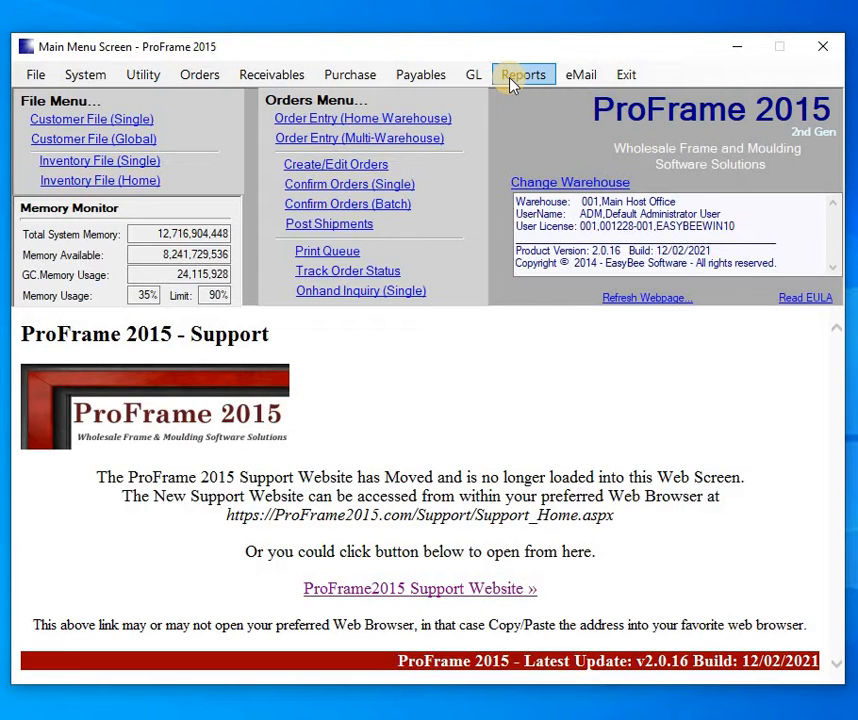
click(84, 124)
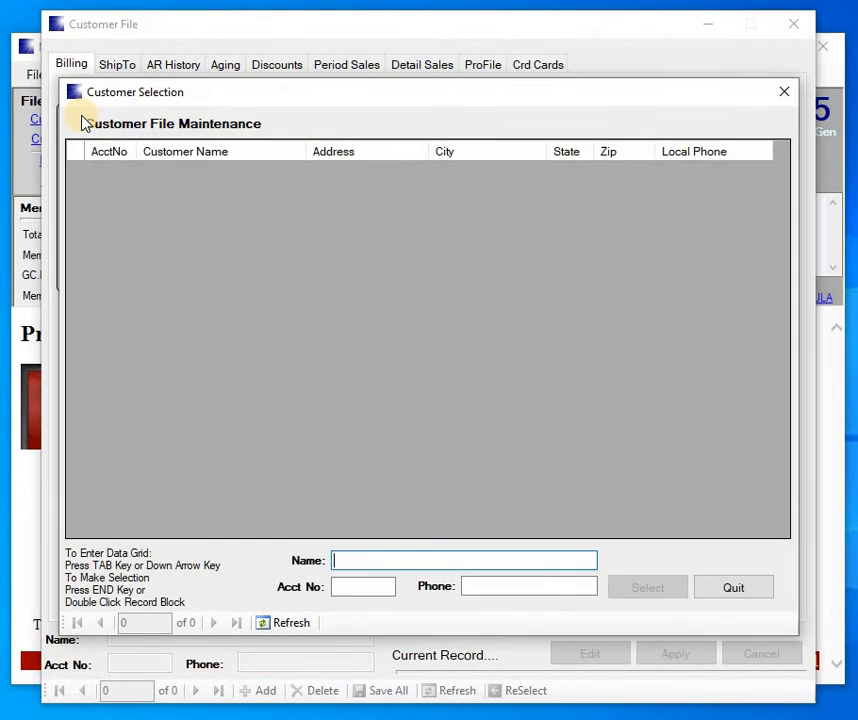
text(EASY)
key(Return)
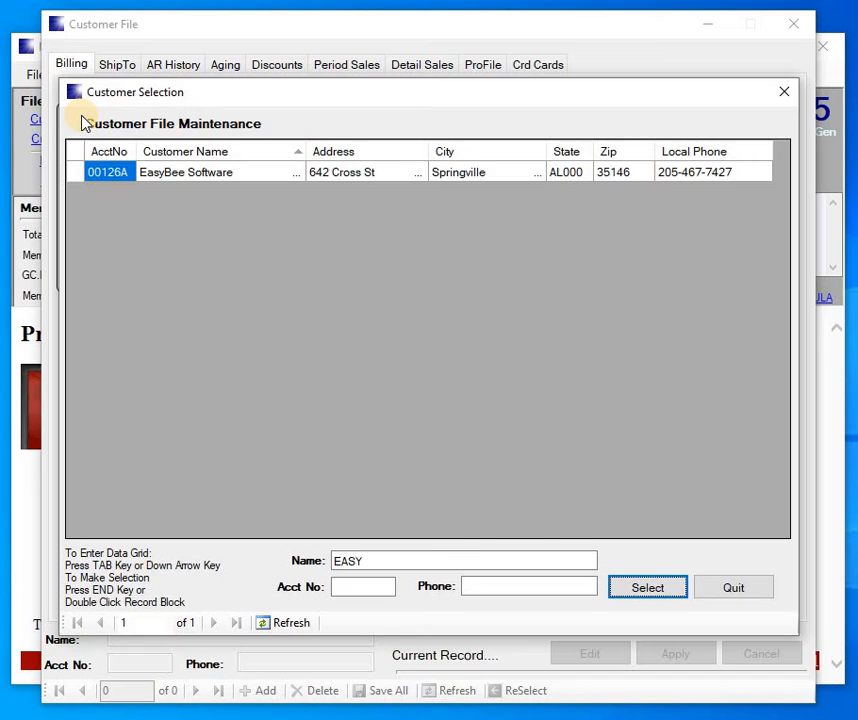
key(Return)
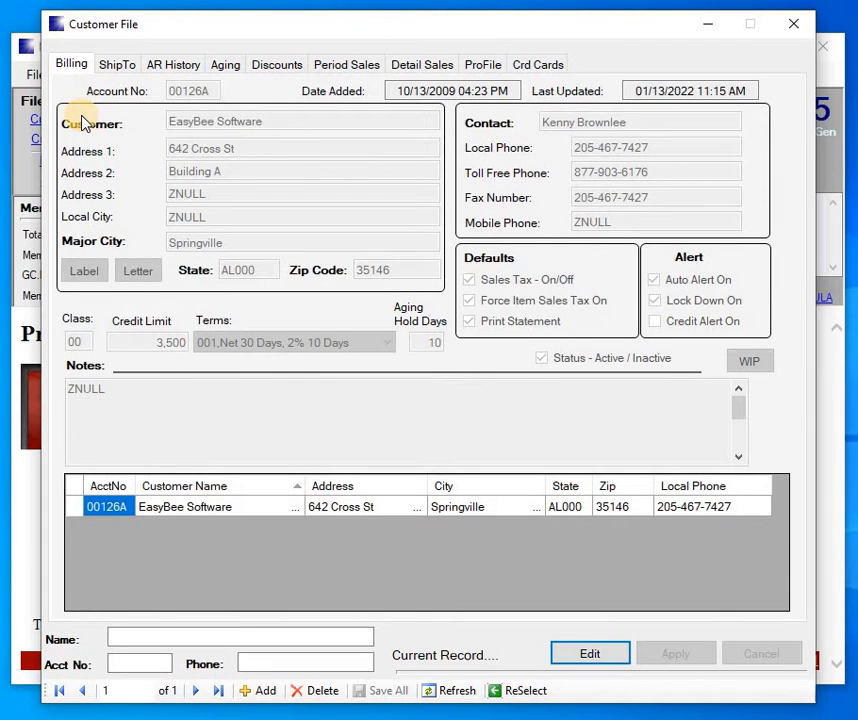
key(Return)
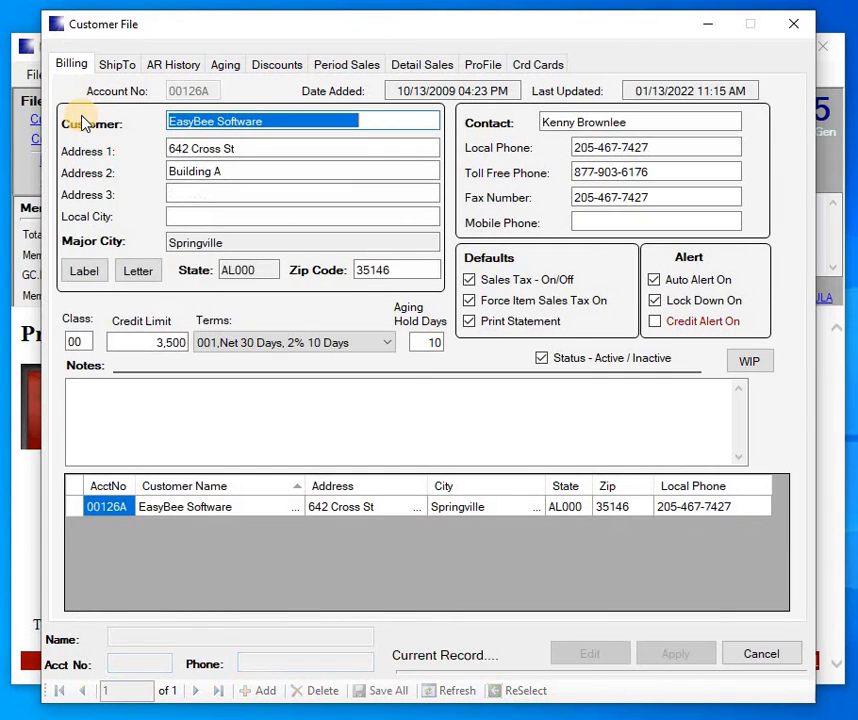
Try the Print Statement option in EasyBee Software's billing defaults, and turn off e-mail Statement in the customer's profile
click(470, 324)
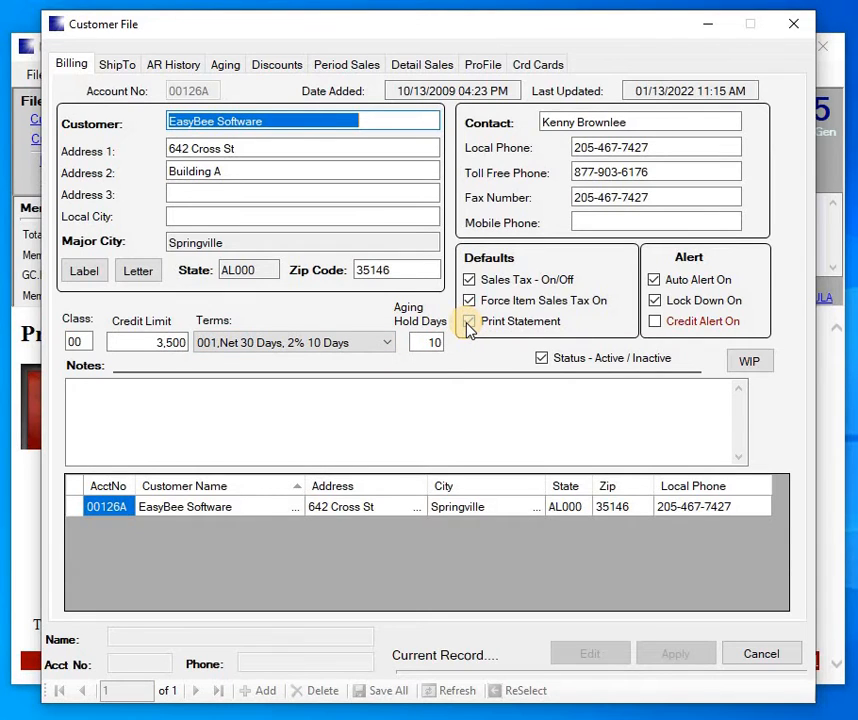
click(470, 324)
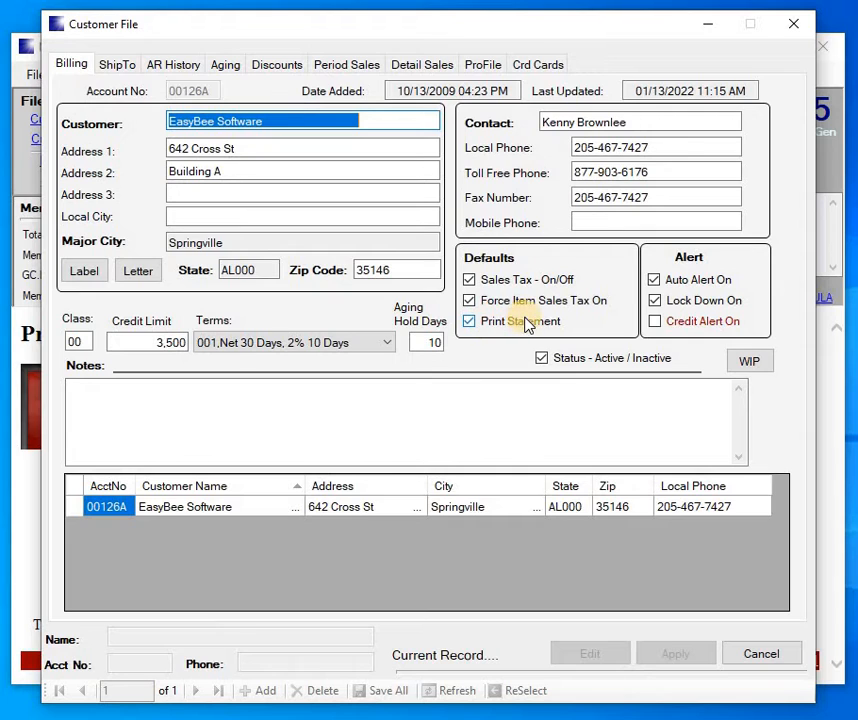
click(470, 325)
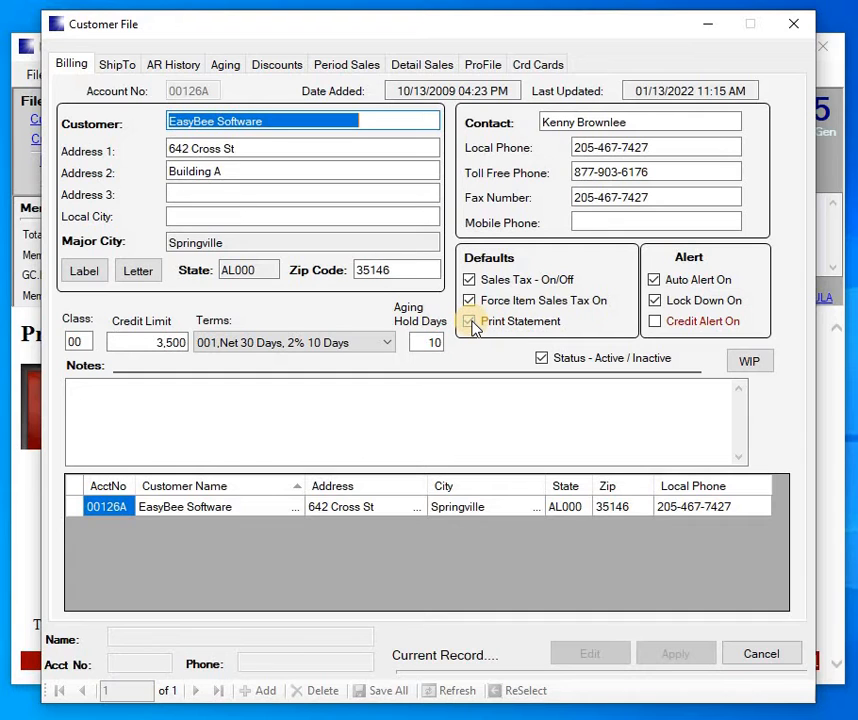
click(484, 66)
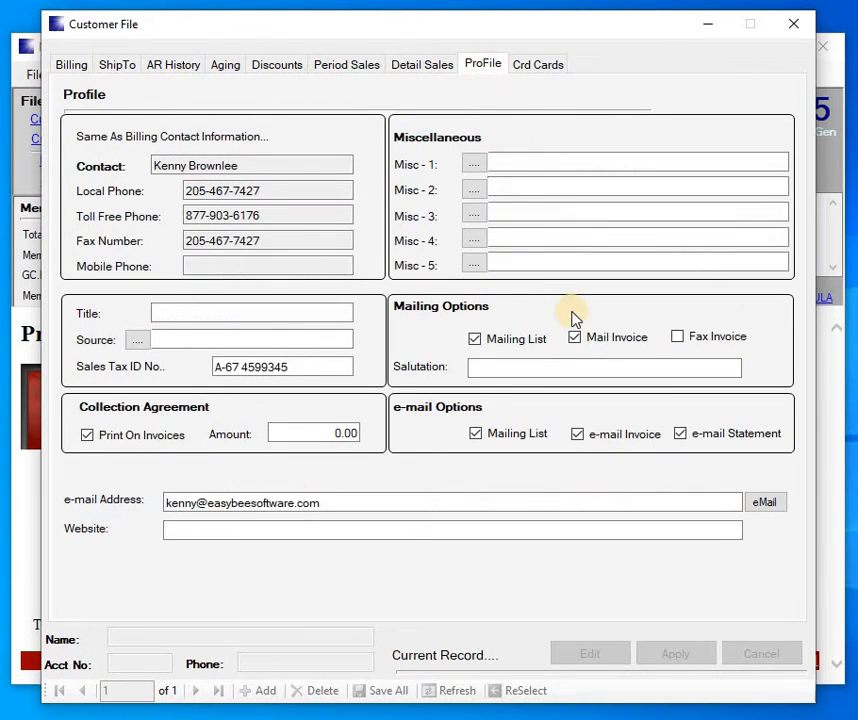
click(681, 437)
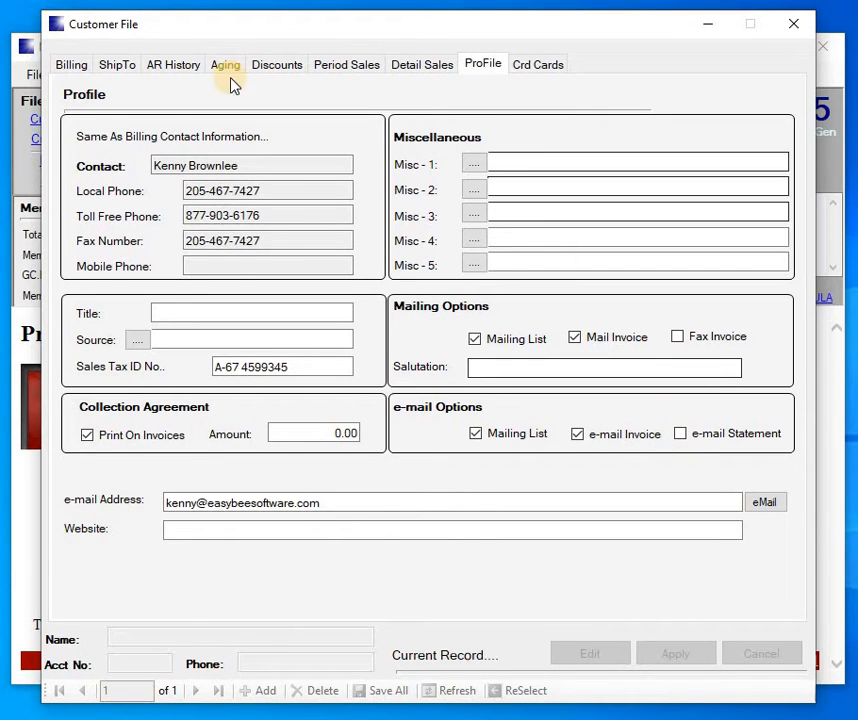
Turn off Print Statement in EasyBee Software's billing defaults and turn on e-mail Statement in the profile
click(84, 70)
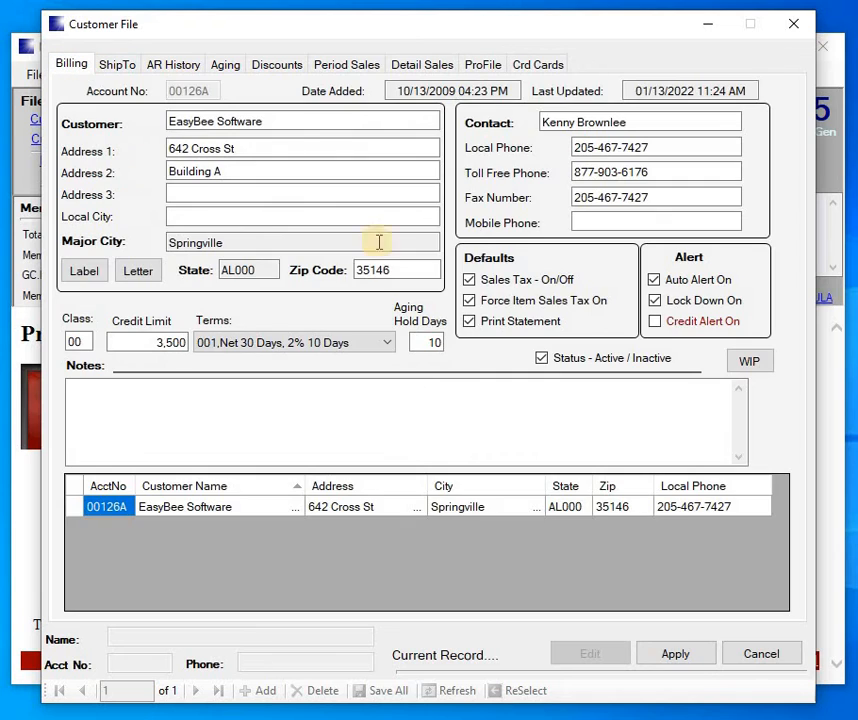
click(470, 322)
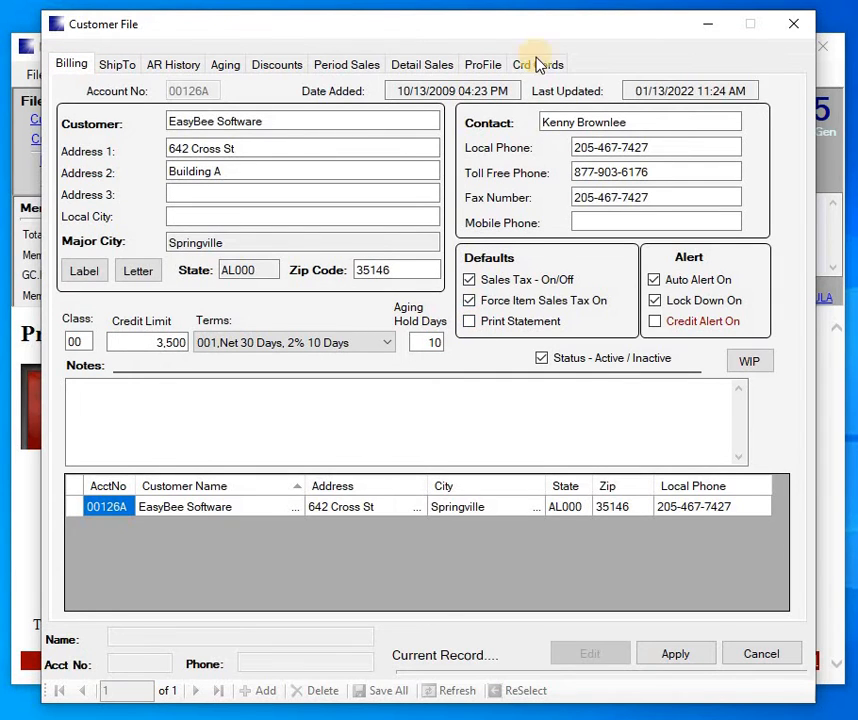
click(486, 65)
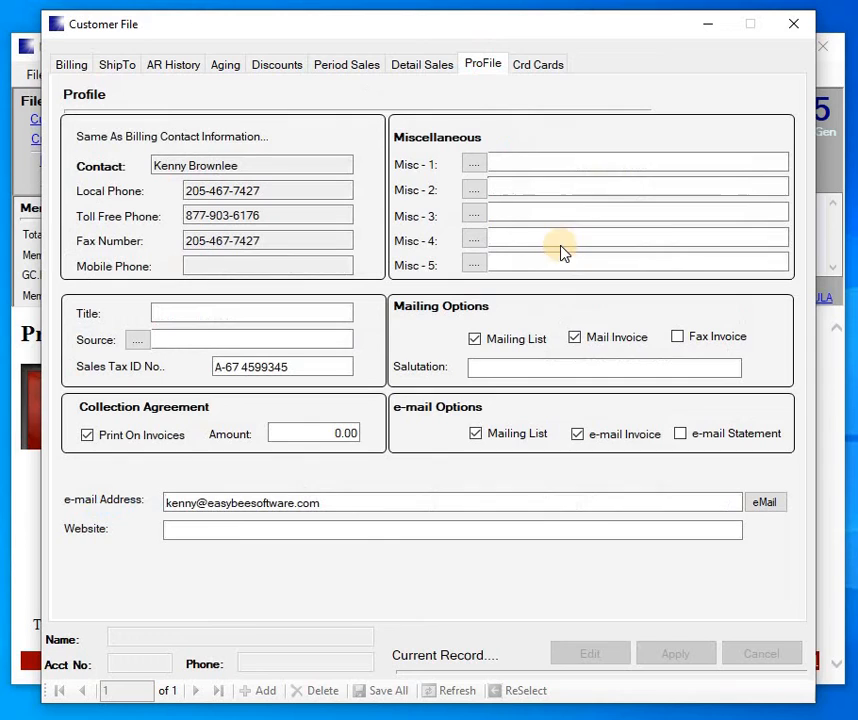
click(680, 436)
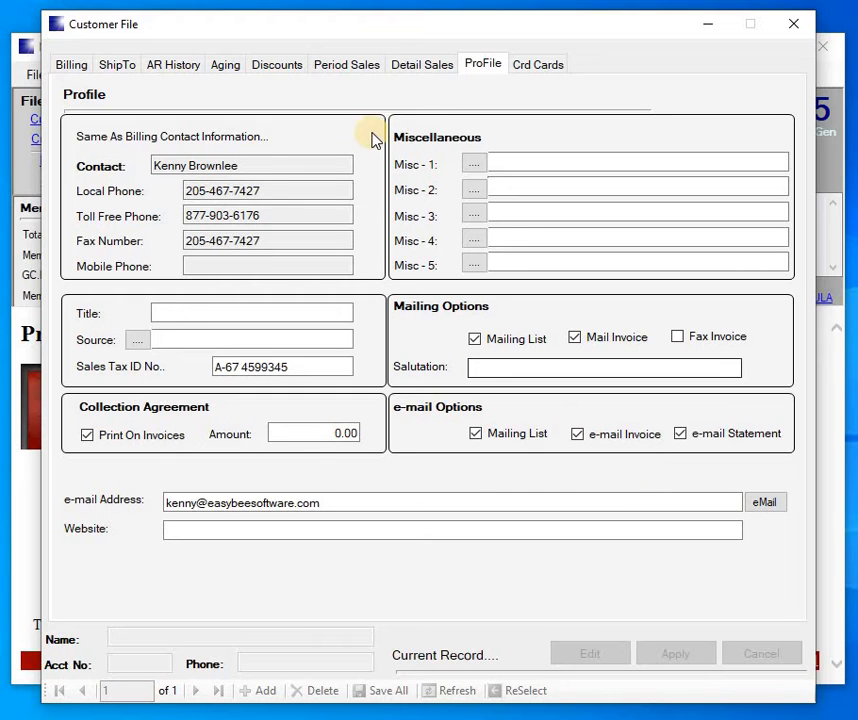
Turn Print Statement back on in the billing defaults, and toggle the profile's e-mail Statement option, leaving it on
click(72, 66)
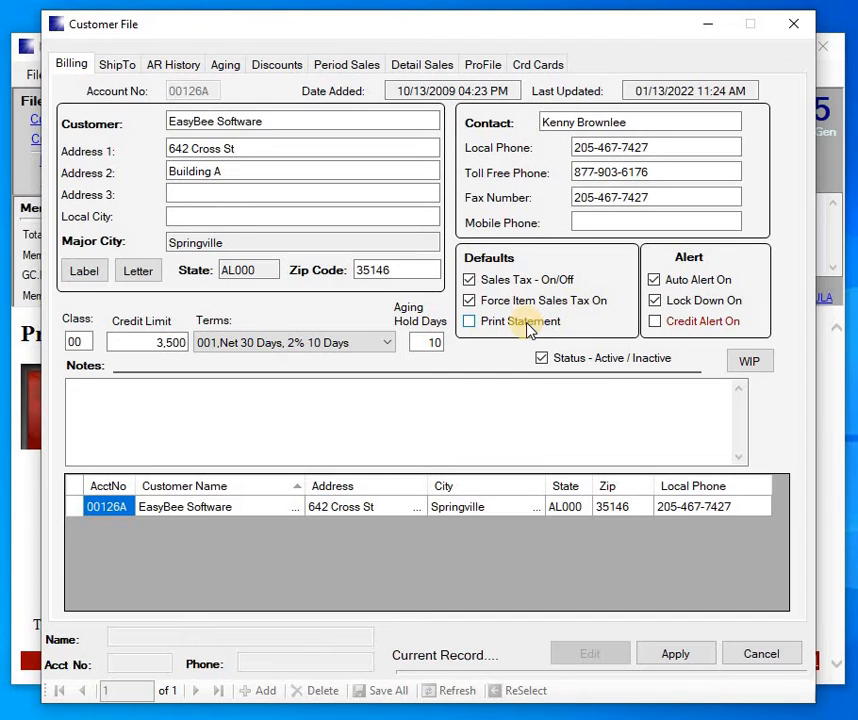
click(469, 322)
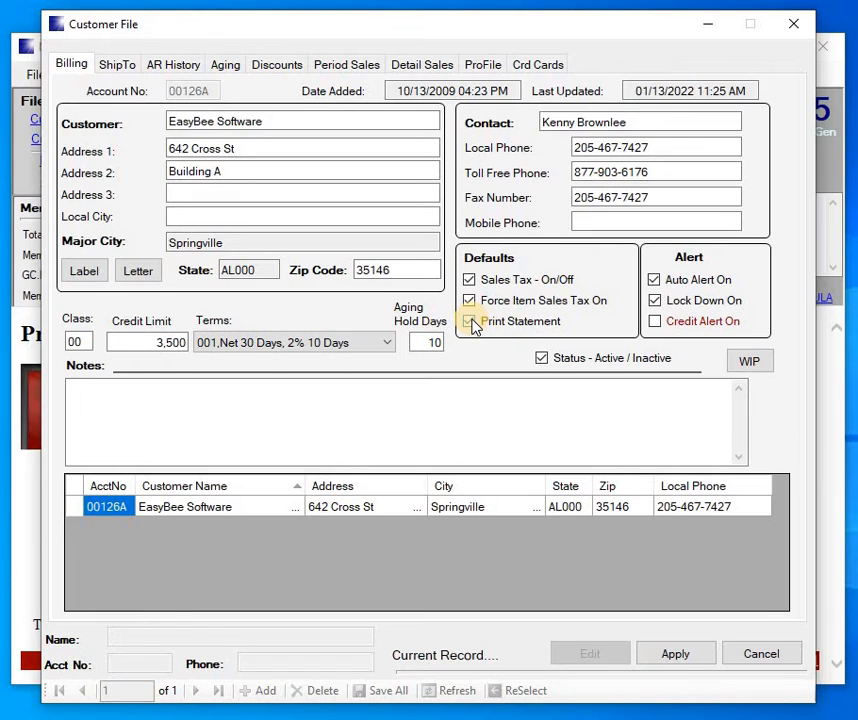
click(470, 322)
click(470, 322)
click(485, 67)
click(681, 433)
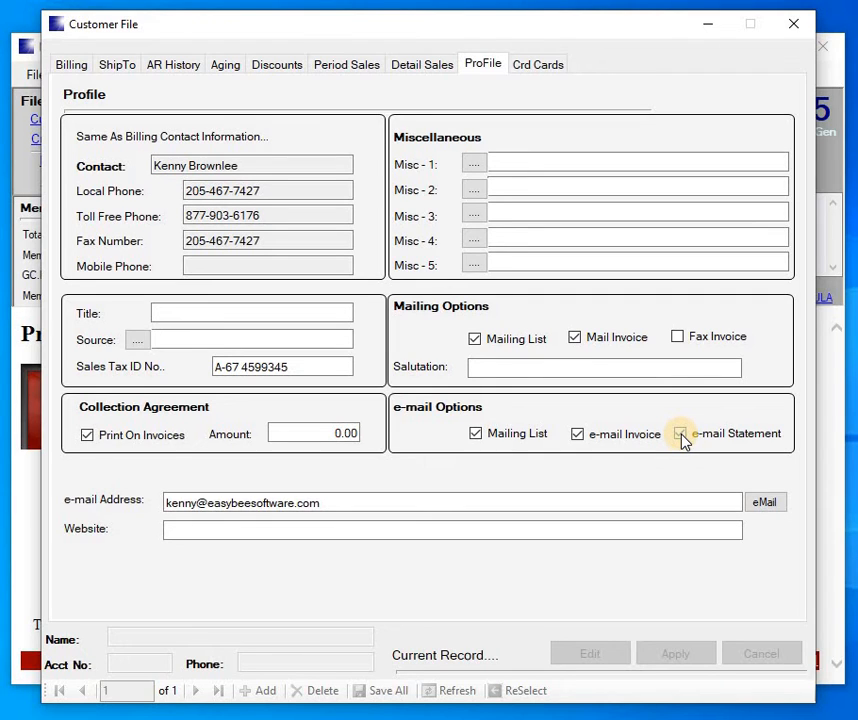
click(681, 433)
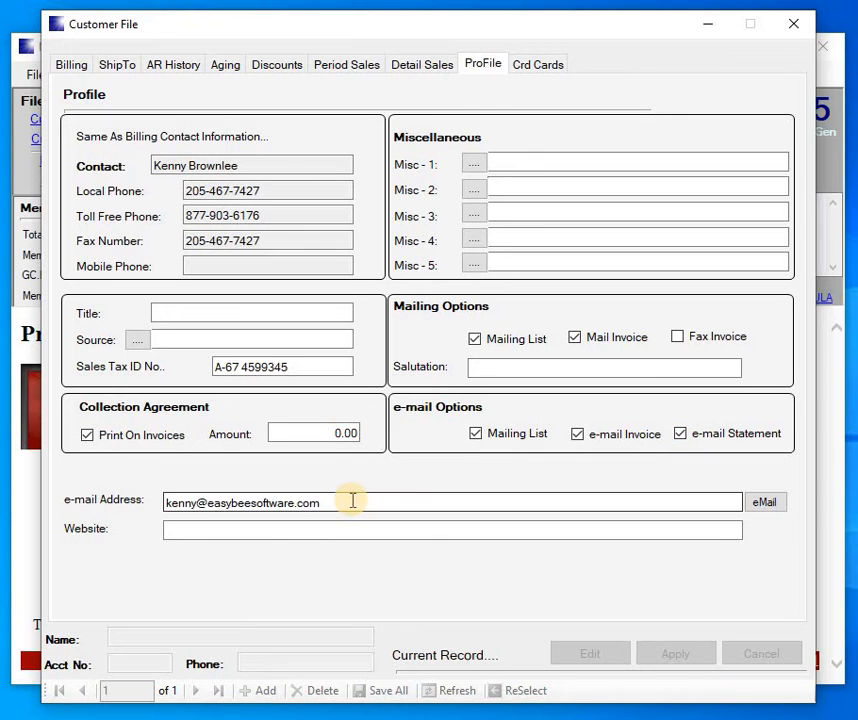
Cancel the edits to the EasyBee Software record and open the Eagle Arts customer record, searching by the name E
click(71, 64)
click(776, 661)
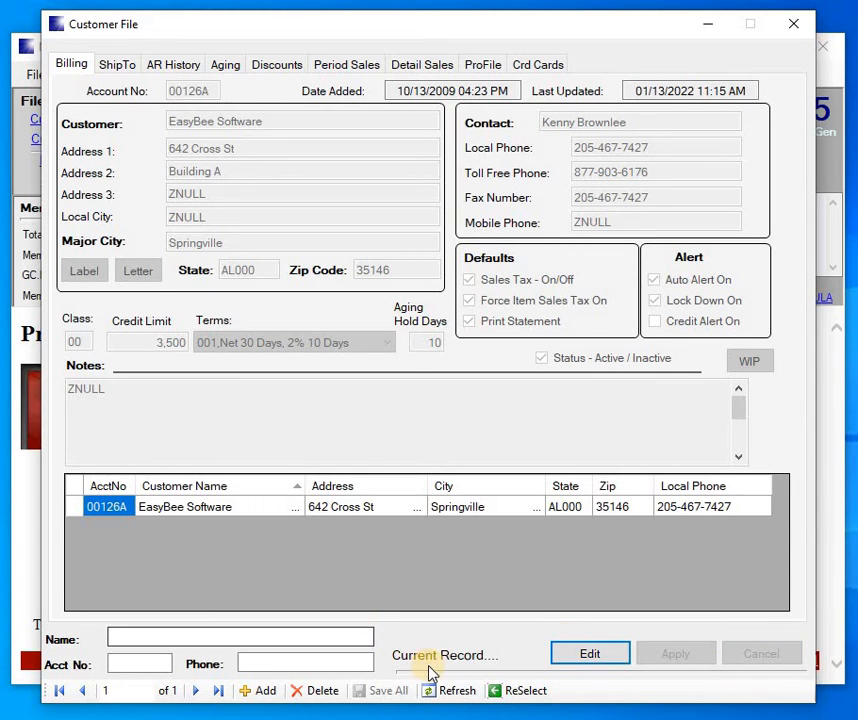
click(524, 690)
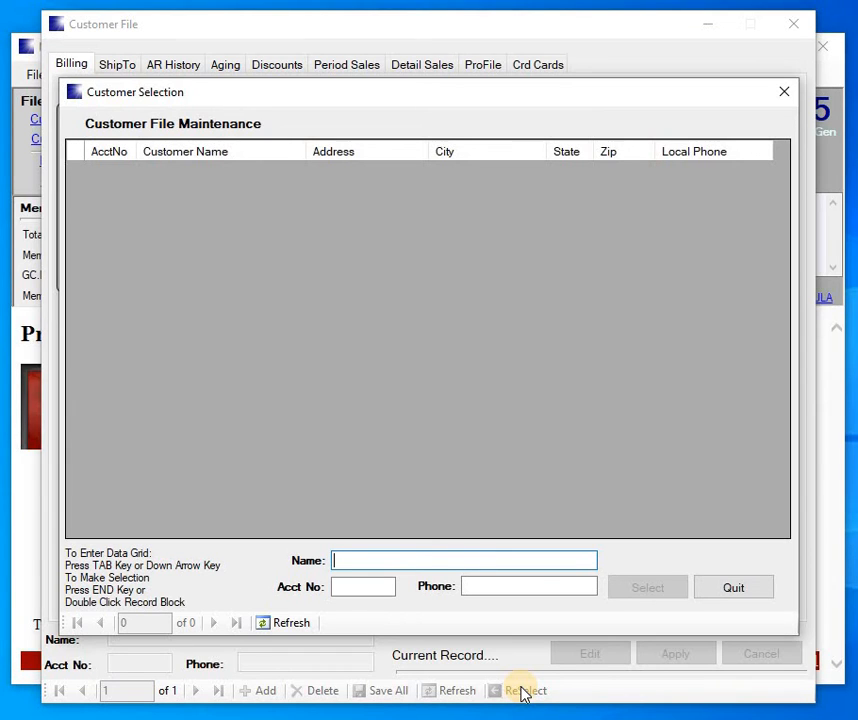
text(E)
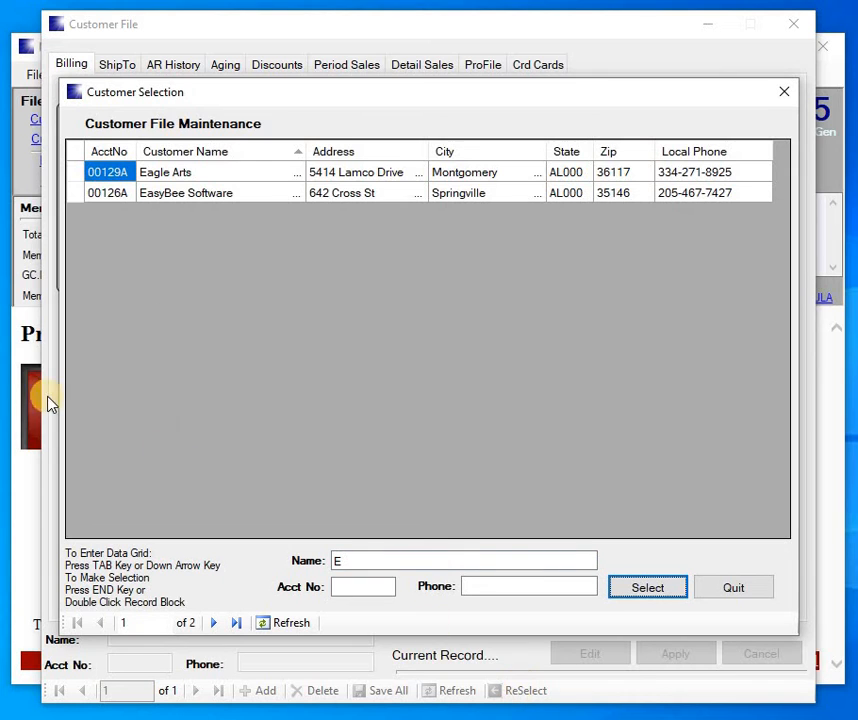
double_click(78, 172)
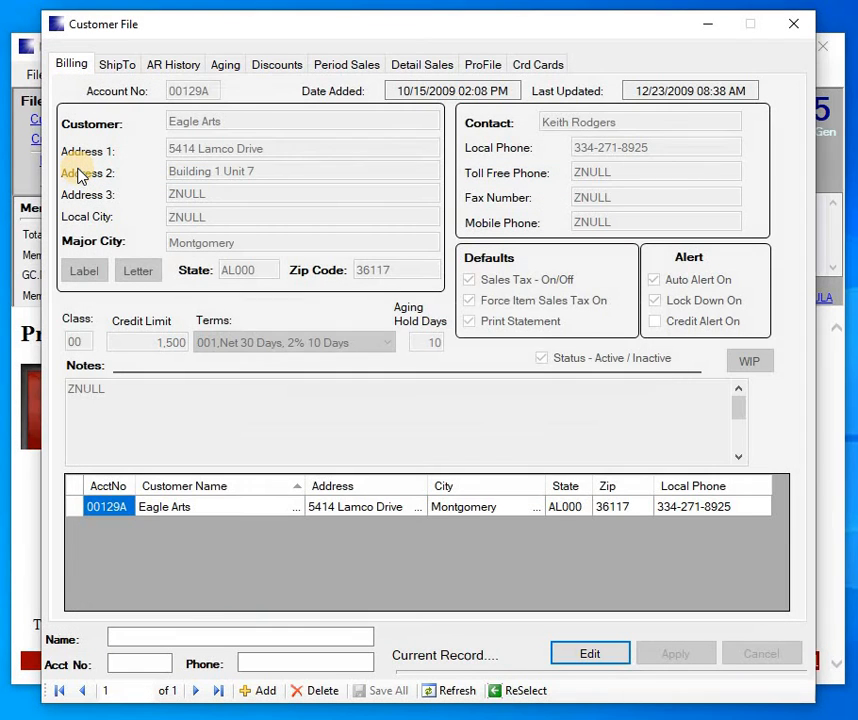
Open Eagle Arts for editing, check the e-mail options and address in its profile, and cancel the edit
click(590, 653)
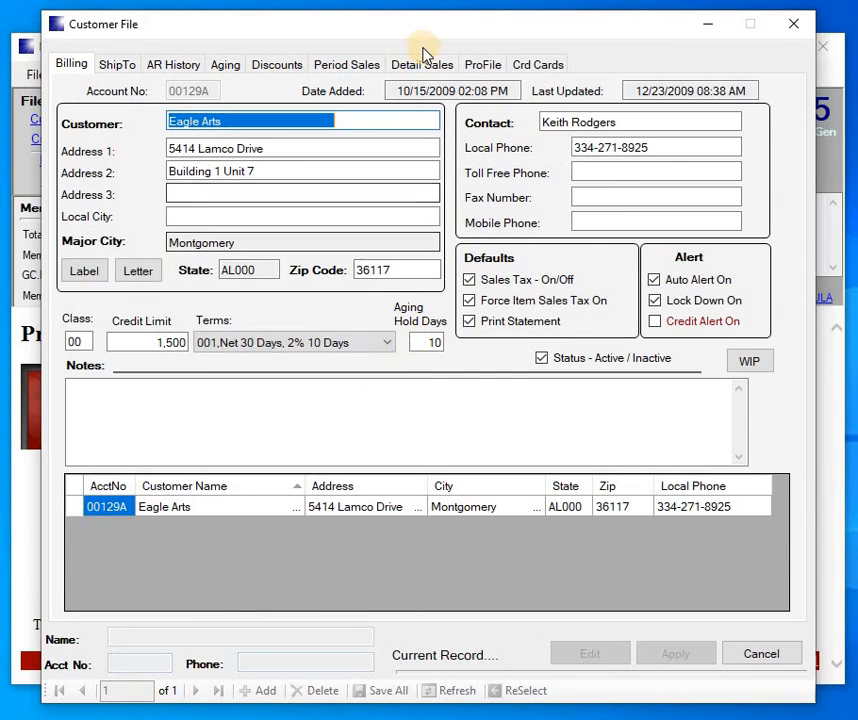
click(487, 60)
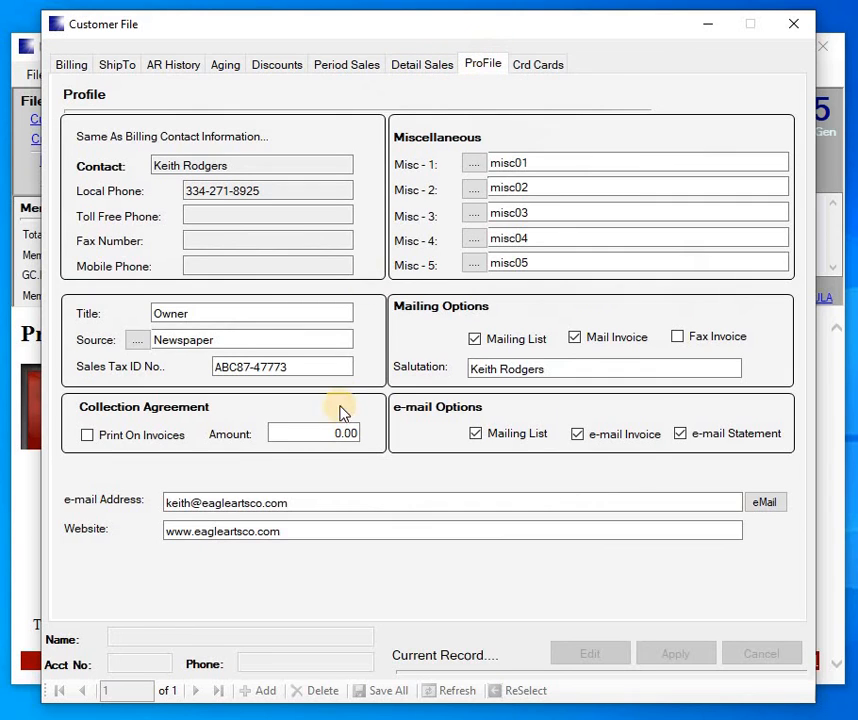
click(69, 64)
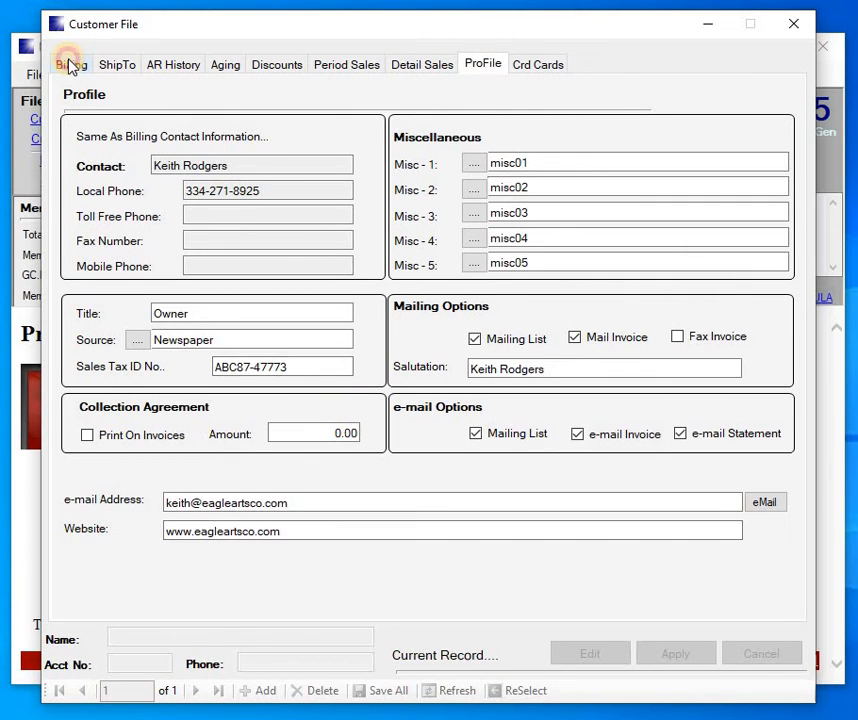
click(764, 658)
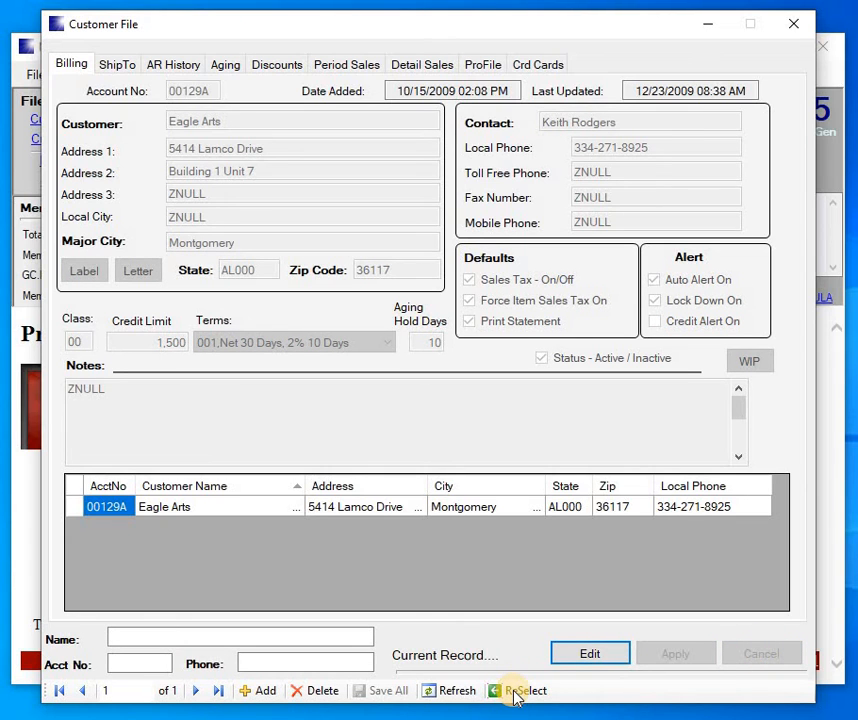
Select the BL Frame Shop customer by searching for B, and open its profile for editing
click(516, 690)
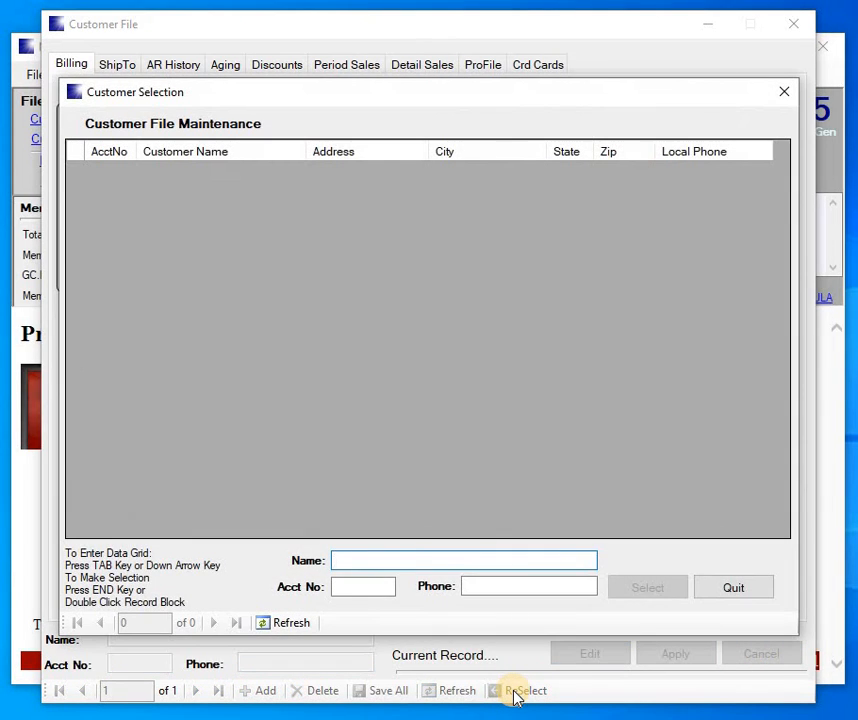
text(B)
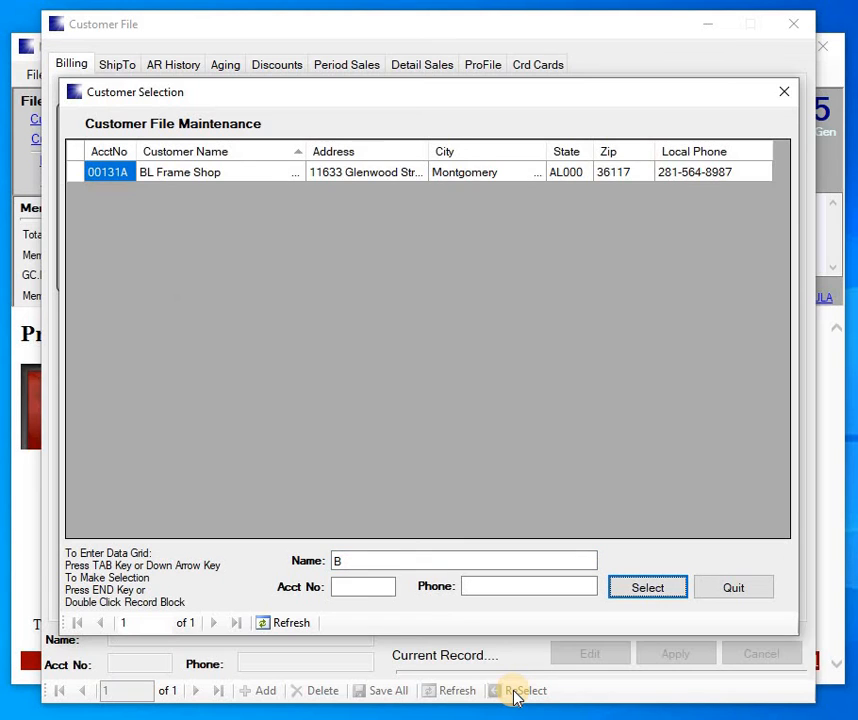
key(Return)
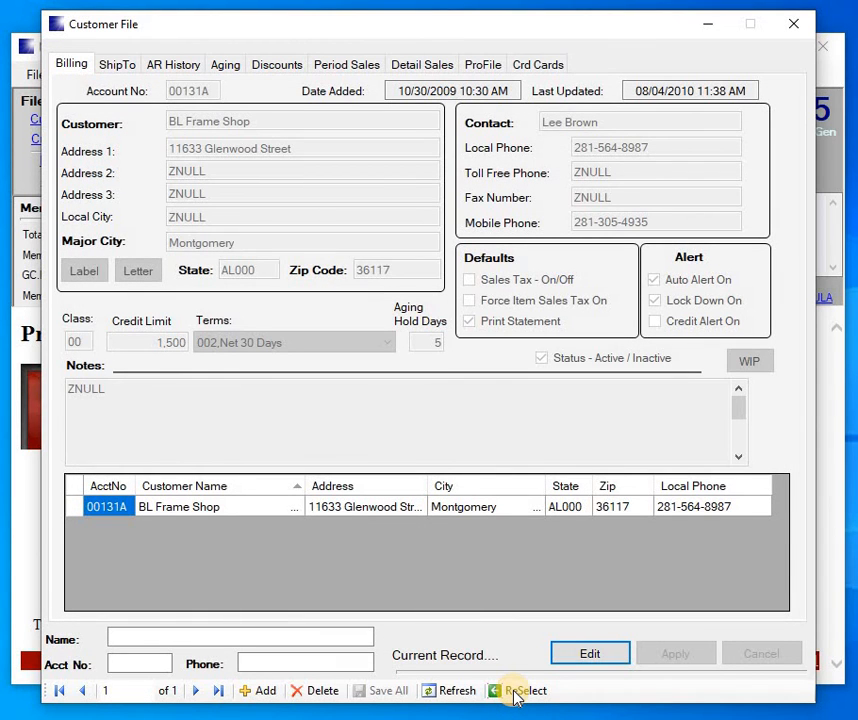
key(Return)
click(480, 69)
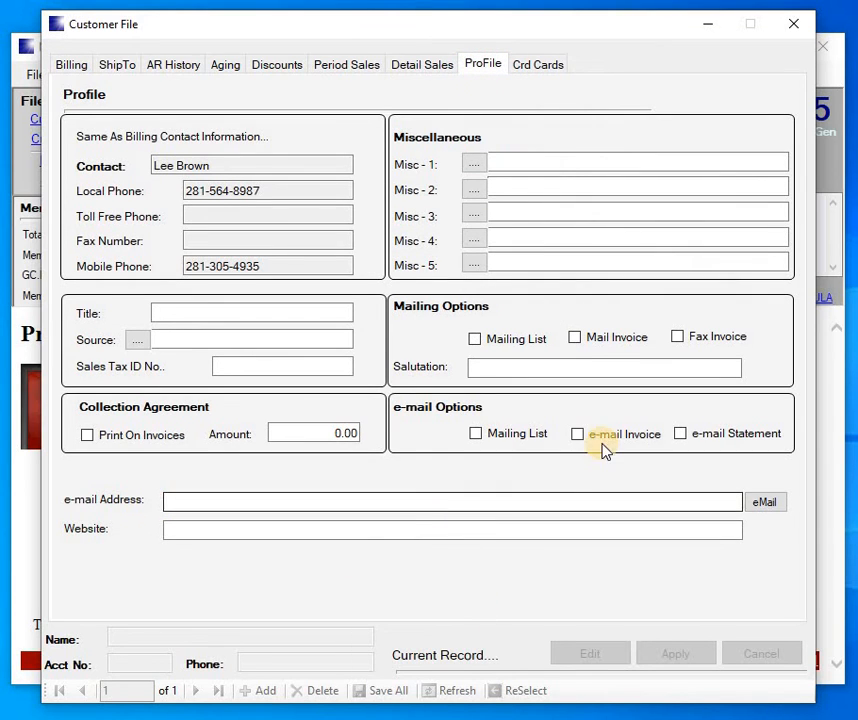
Try to turn on e-mail Invoice and e-mail Statement for BL Frame Shop without an e-mail address, and cancel the edit
click(576, 338)
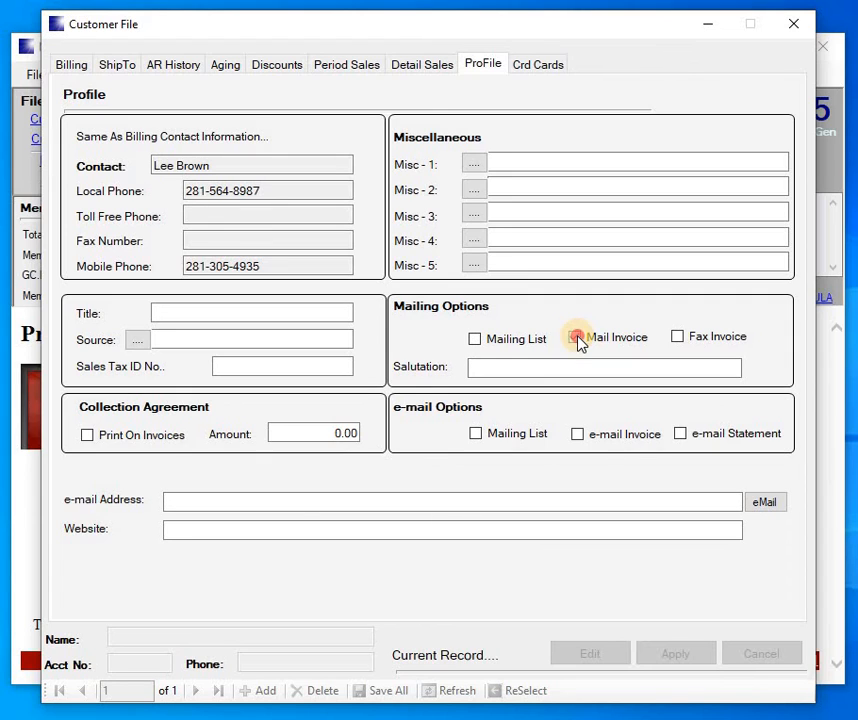
click(578, 434)
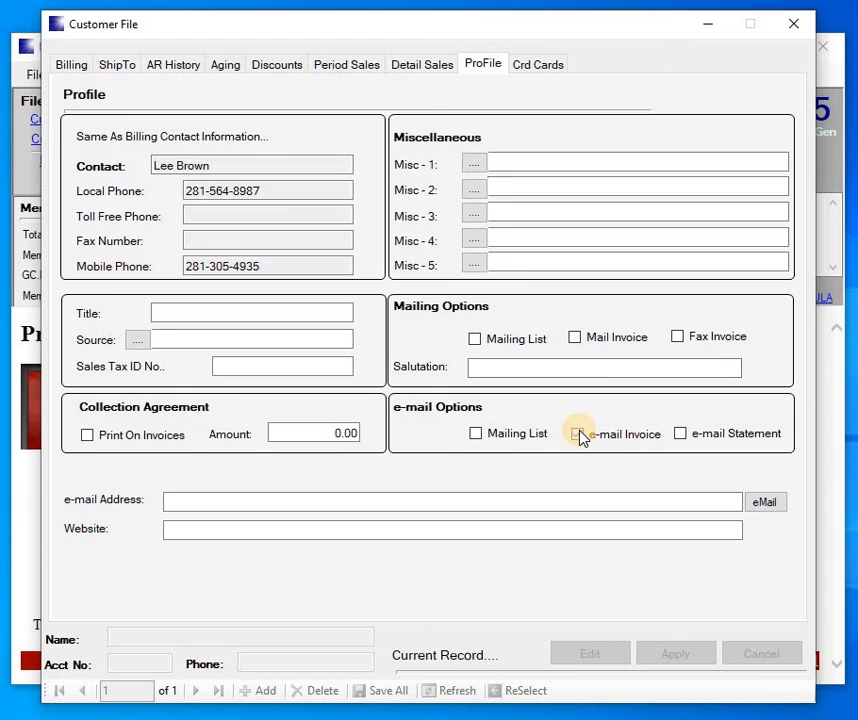
click(681, 435)
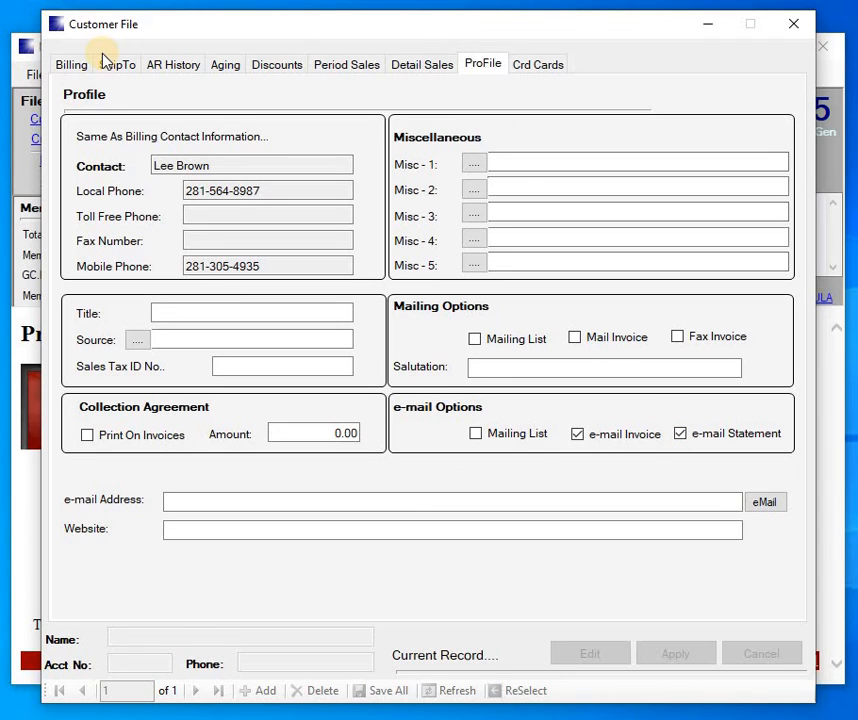
click(69, 69)
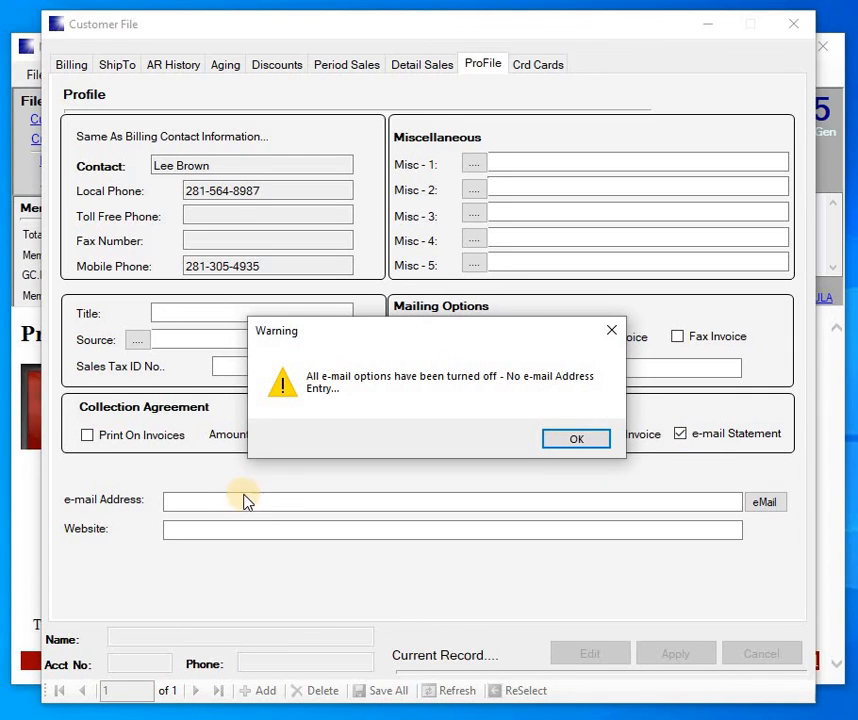
click(578, 447)
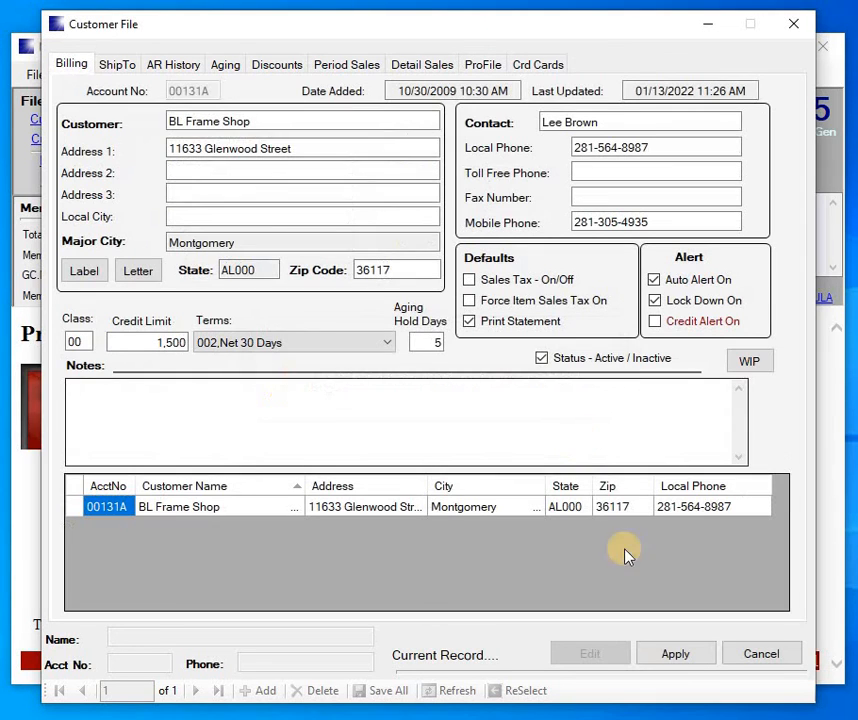
click(754, 654)
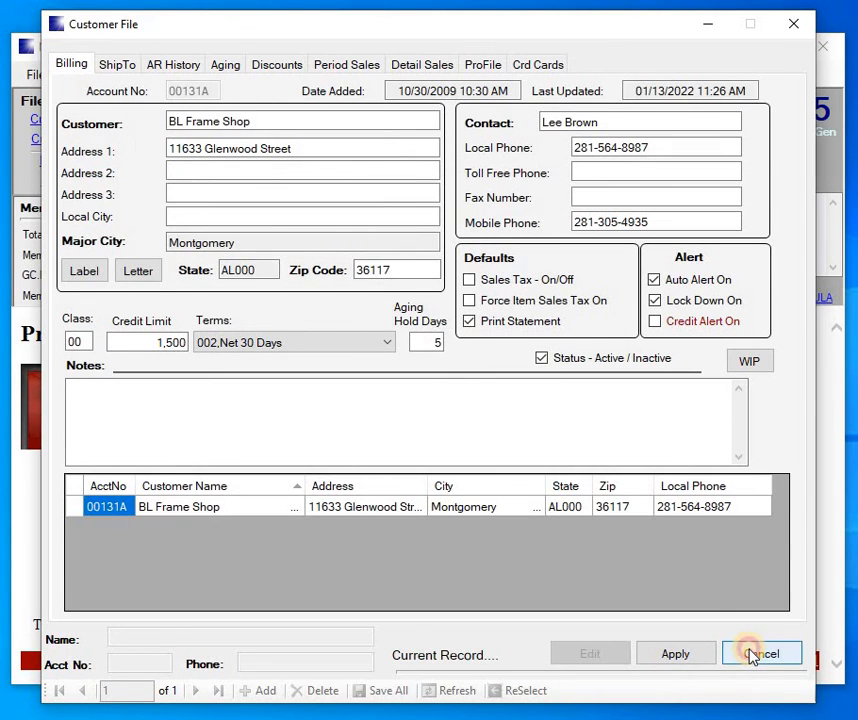
Close the Customer File, review the open invoices and their status codes in the Global Invoice eMail queue, and close the queue
click(789, 30)
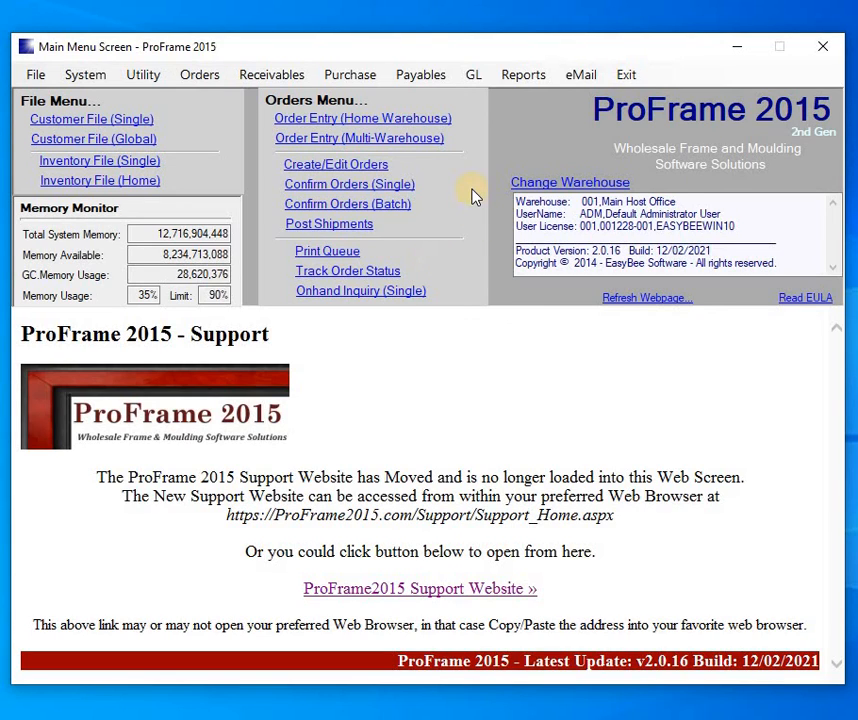
click(524, 76)
mouse_move(547, 157)
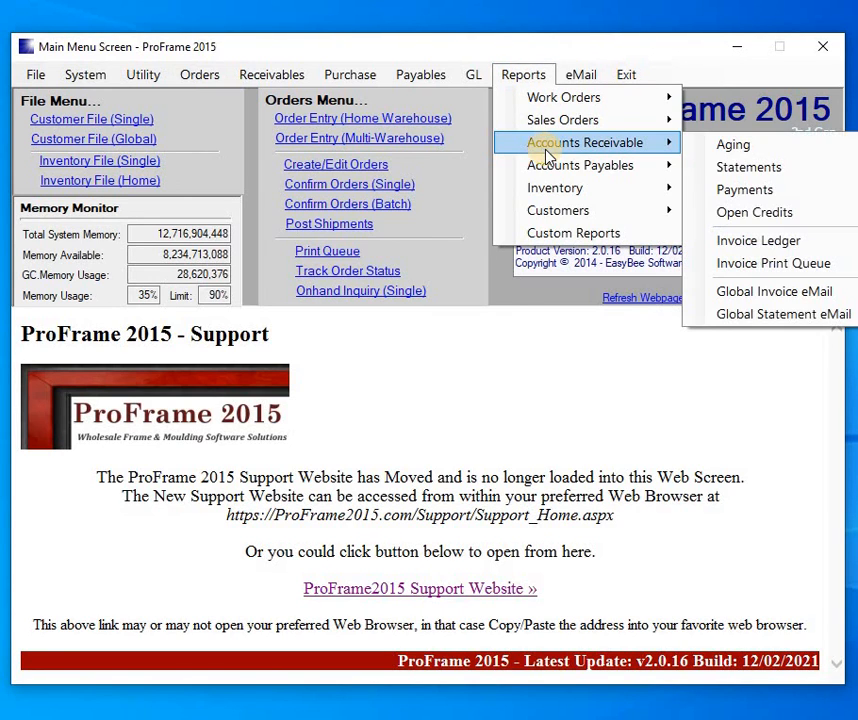
click(775, 291)
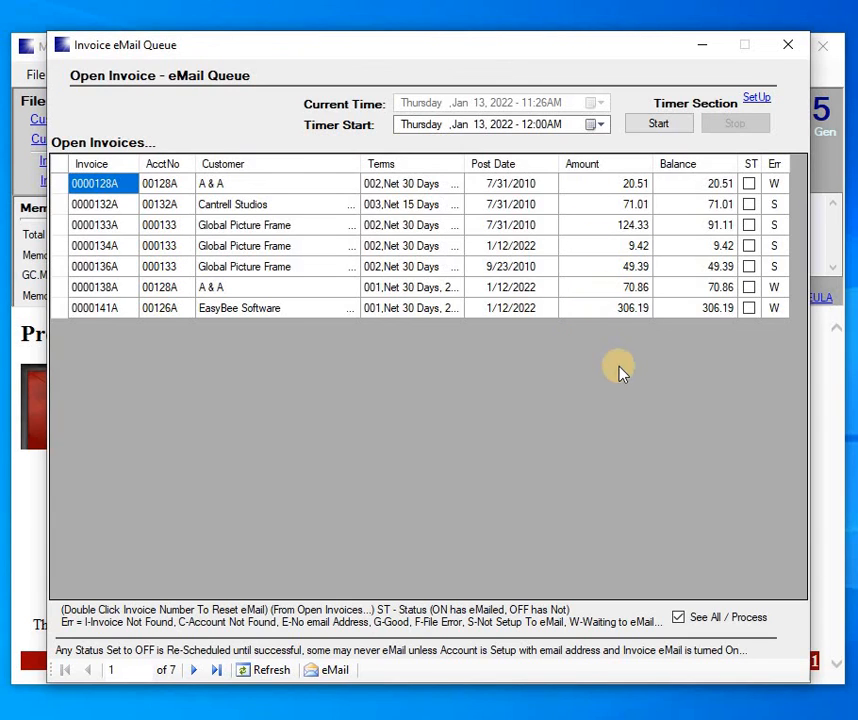
click(788, 47)
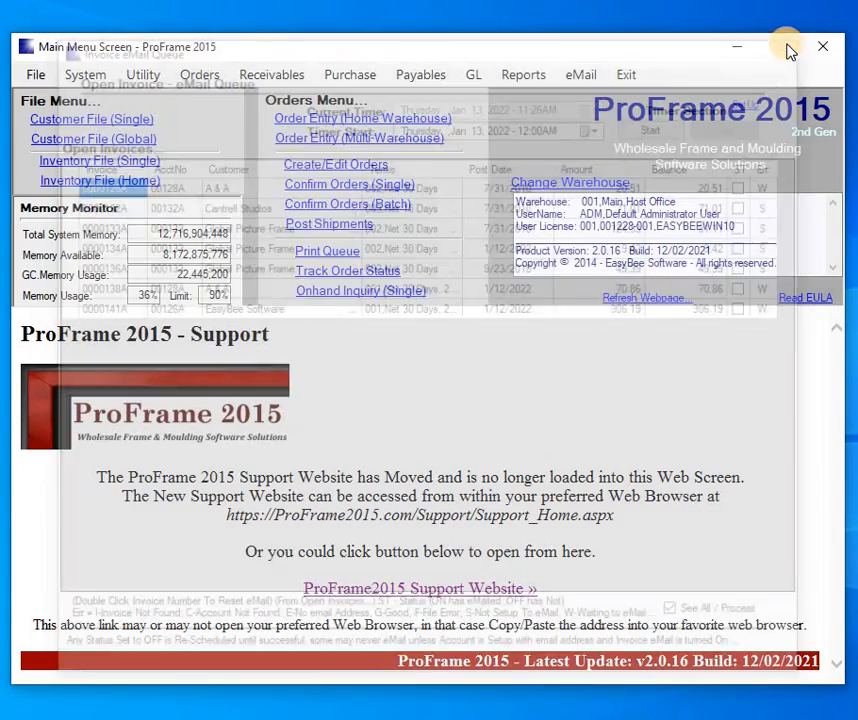